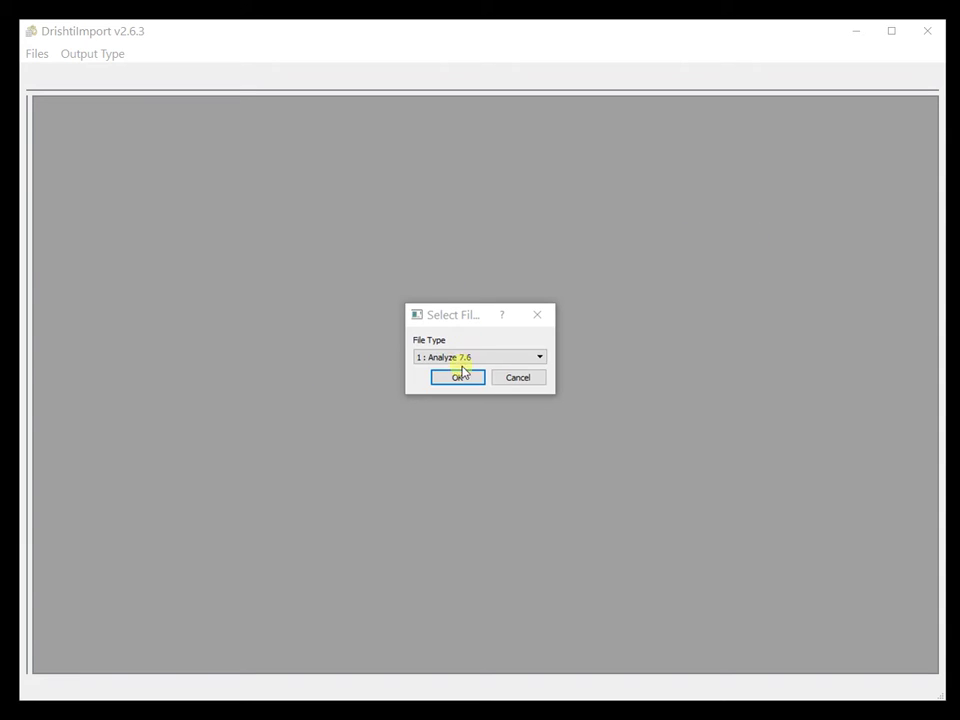
Step: Set the import file type to NetCDF Files and confirm the choice
{"action": "left_click", "coordinate": [460, 360]}
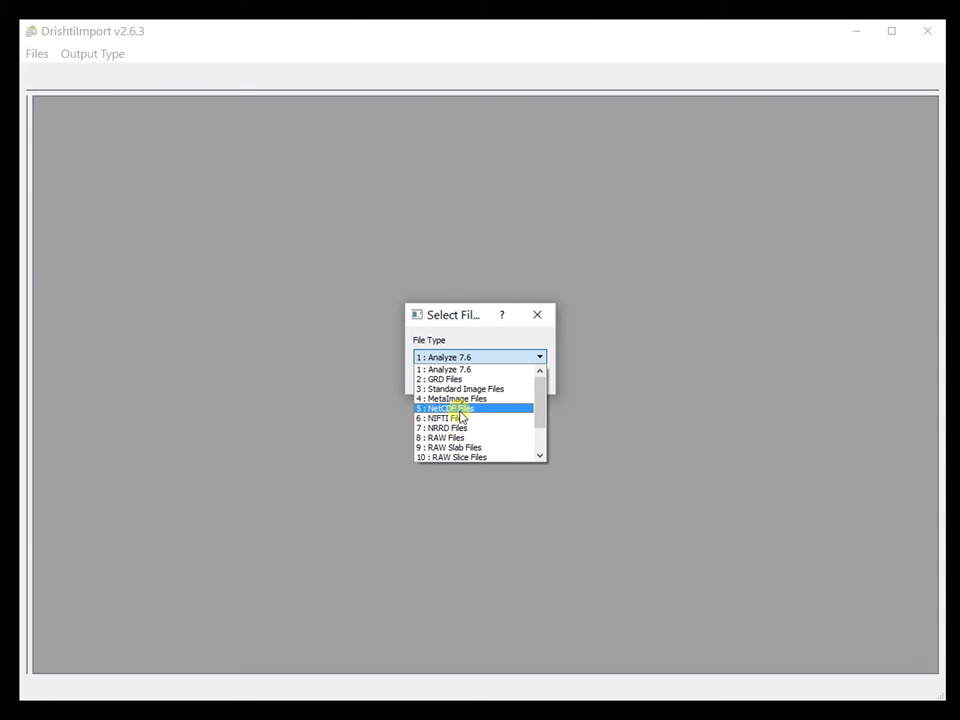
{"action": "left_click", "coordinate": [452, 408]}
{"action": "left_click", "coordinate": [454, 377]}
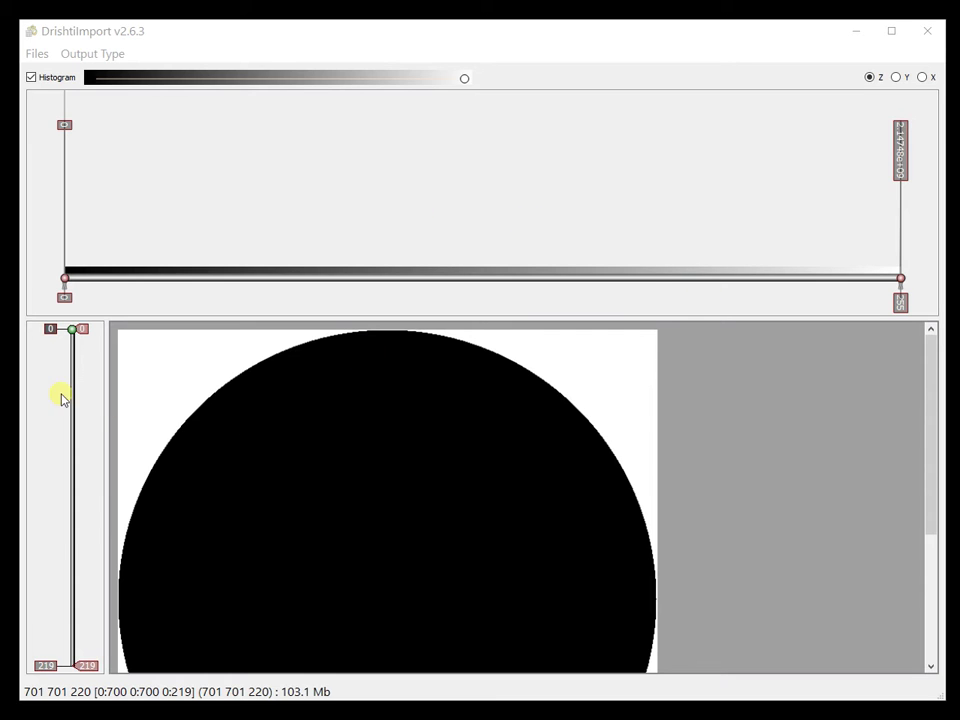
Step: Display Z slice 133 and lower the histogram's upper limit in stages to about 1.65e+06
{"action": "left_click_drag", "start_coordinate": [70, 400], "coordinate": [86, 536]}
{"action": "scroll", "coordinate": [304, 221], "scroll_direction": "up", "scroll_amount": 3}
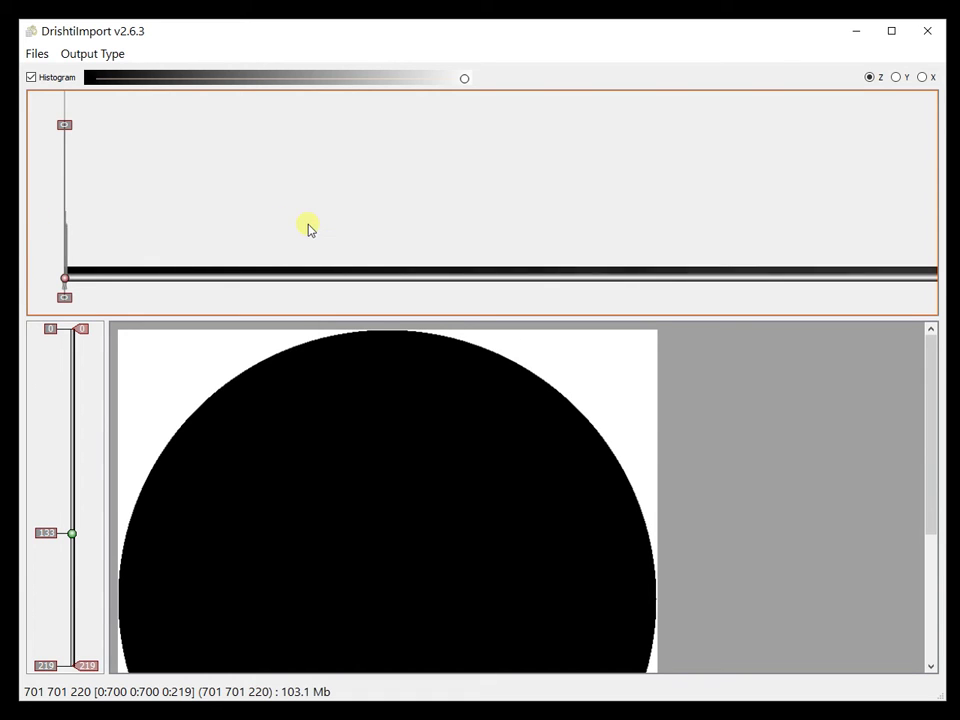
{"action": "scroll", "coordinate": [702, 227], "scroll_direction": "down", "scroll_amount": 3}
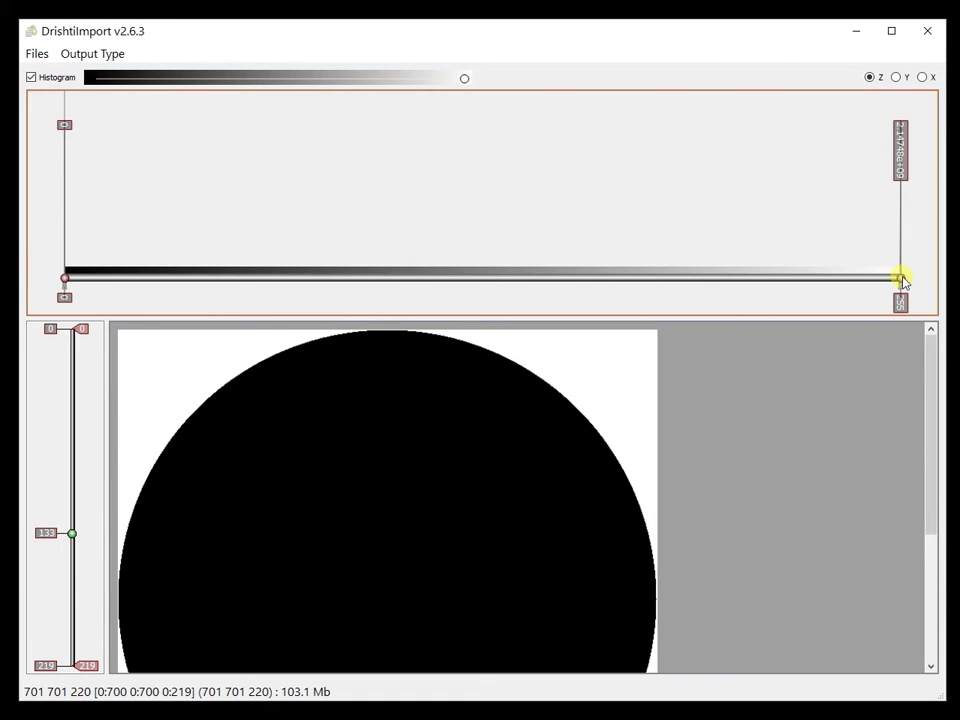
{"action": "left_click_drag", "start_coordinate": [901, 280], "coordinate": [147, 264]}
{"action": "scroll", "coordinate": [238, 212], "scroll_direction": "up", "scroll_amount": 4}
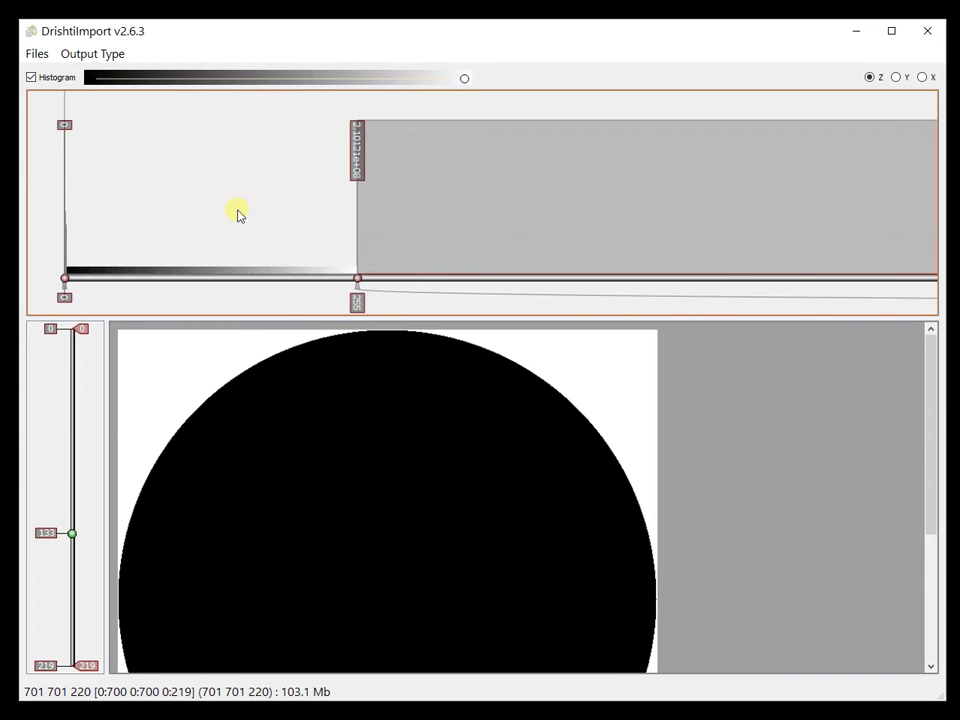
{"action": "scroll", "coordinate": [675, 231], "scroll_direction": "down", "scroll_amount": 2}
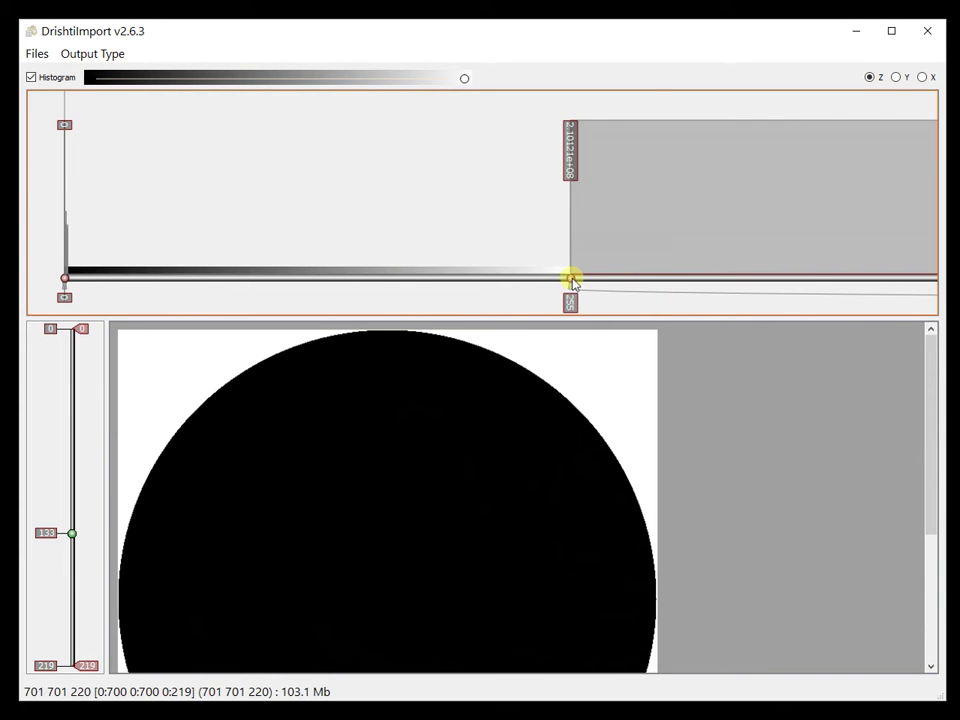
{"action": "left_click_drag", "start_coordinate": [571, 279], "coordinate": [104, 259]}
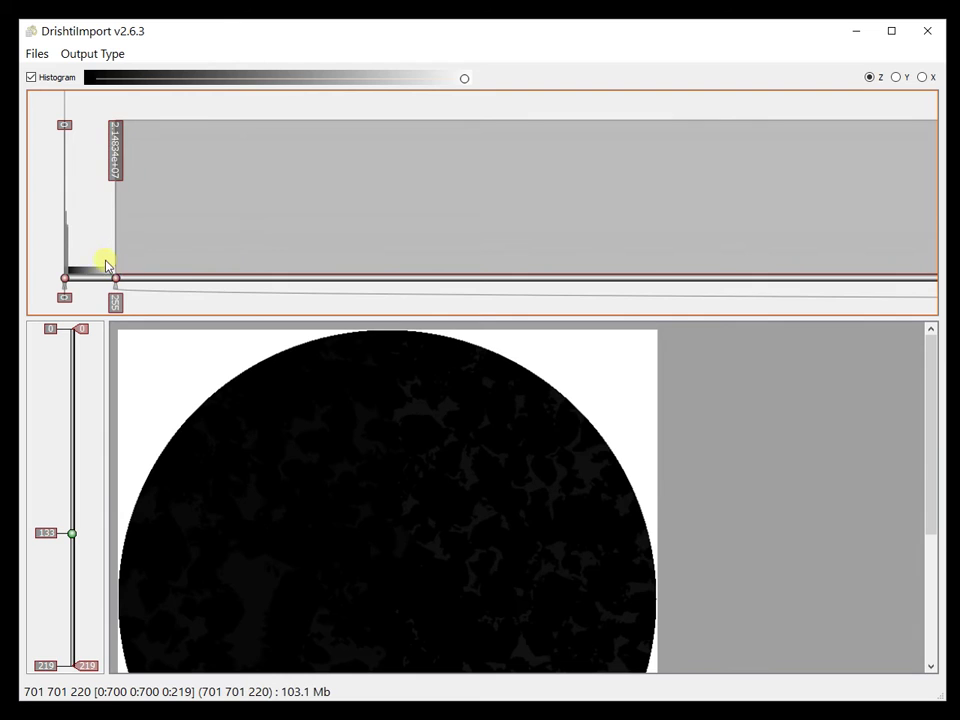
{"action": "scroll", "coordinate": [105, 256], "scroll_direction": "up", "scroll_amount": 5}
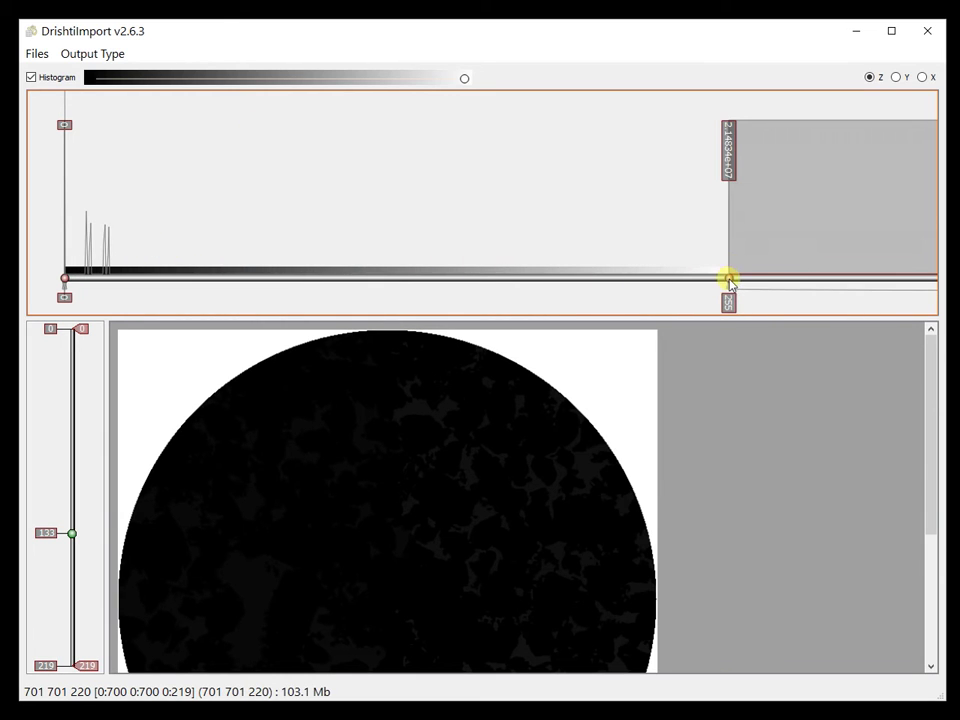
{"action": "left_click_drag", "start_coordinate": [728, 278], "coordinate": [140, 250]}
{"action": "scroll", "coordinate": [118, 220], "scroll_direction": "up", "scroll_amount": 5}
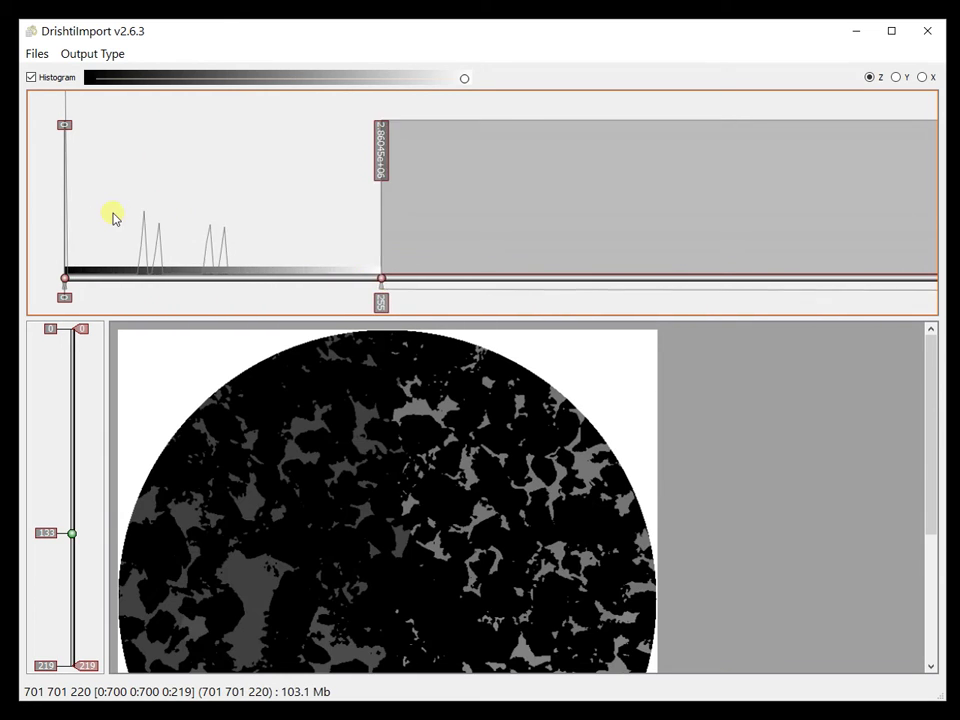
{"action": "left_click_drag", "start_coordinate": [724, 282], "coordinate": [444, 280]}
{"action": "mouse_move", "coordinate": [64, 278]}
{"action": "left_mouse_down"}
{"action": "mouse_move", "coordinate": [195, 283]}
{"action": "mouse_move", "coordinate": [64, 283]}
{"action": "left_mouse_up"}
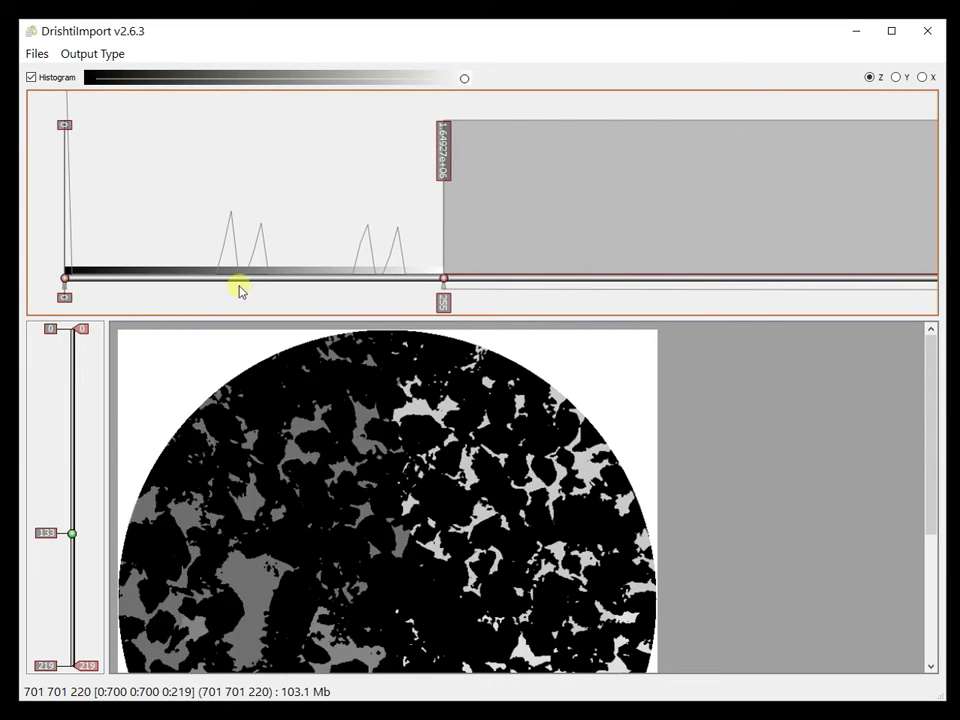
Step: Set the histogram's upper limit to about 1.5827e+06 and its lower limit to about 478889
{"action": "left_click_drag", "start_coordinate": [440, 276], "coordinate": [101, 276]}
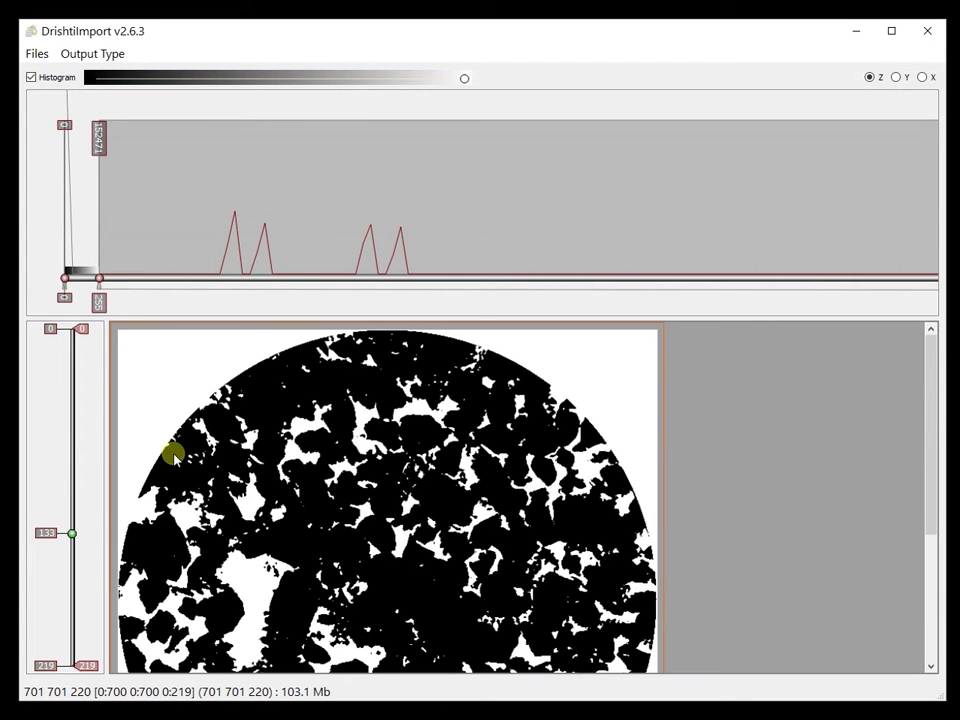
{"action": "left_click_drag", "start_coordinate": [101, 278], "coordinate": [428, 276]}
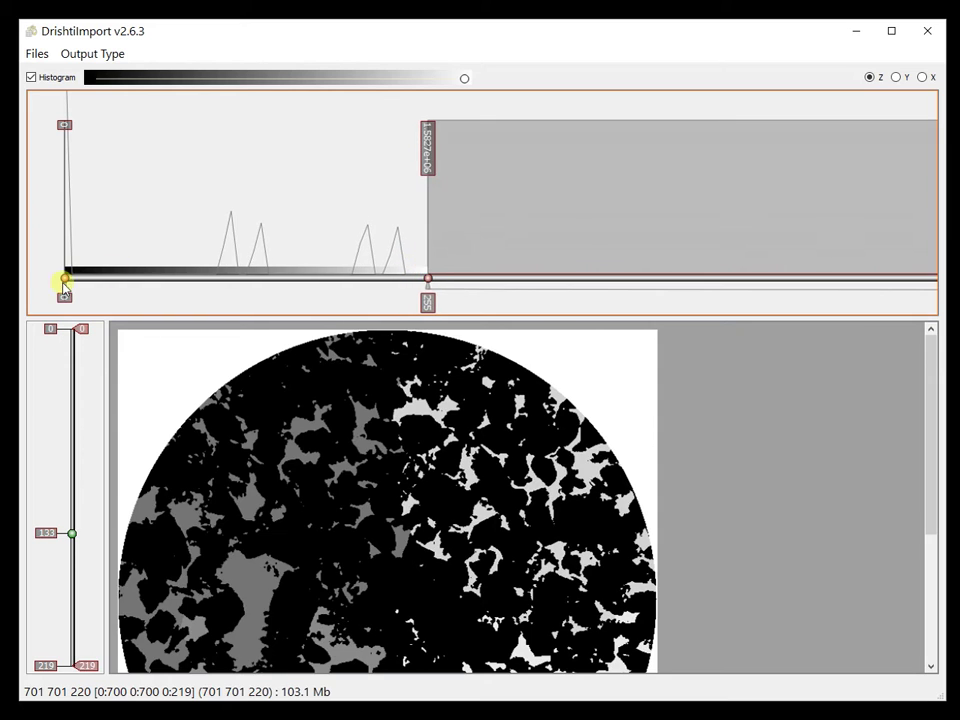
{"action": "left_click", "coordinate": [65, 279]}
{"action": "left_click_drag", "start_coordinate": [65, 279], "coordinate": [175, 277]}
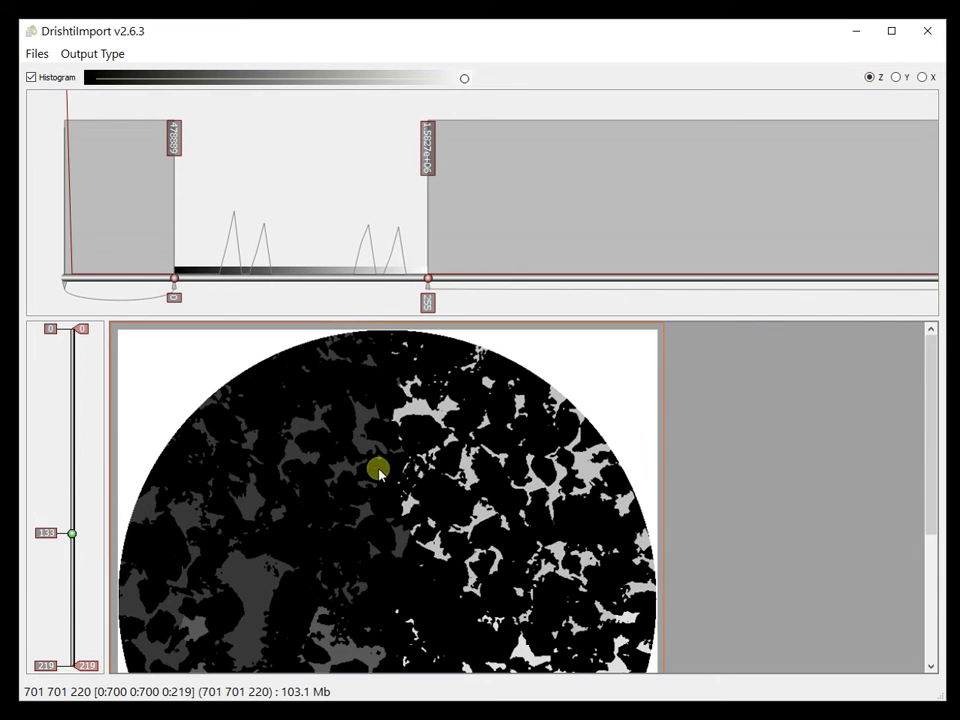
Step: Display Z slice 27 and raise the histogram's lower limit to about 554051
{"action": "scroll", "coordinate": [60, 521], "scroll_direction": "up", "scroll_amount": 5}
{"action": "left_click_drag", "start_coordinate": [71, 496], "coordinate": [34, 369]}
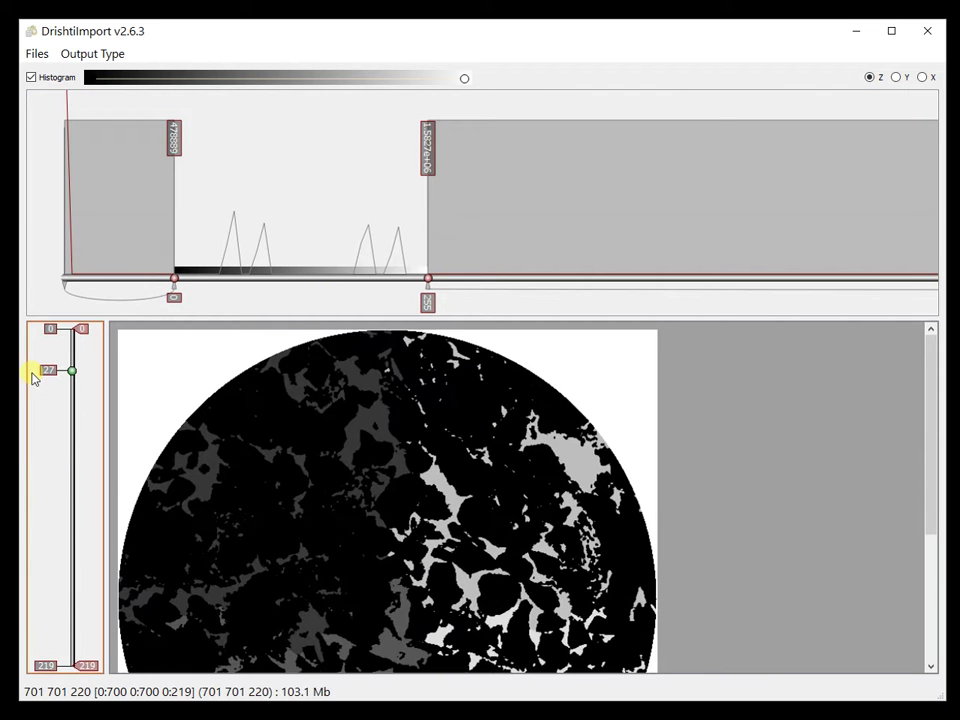
{"action": "left_click", "coordinate": [303, 503]}
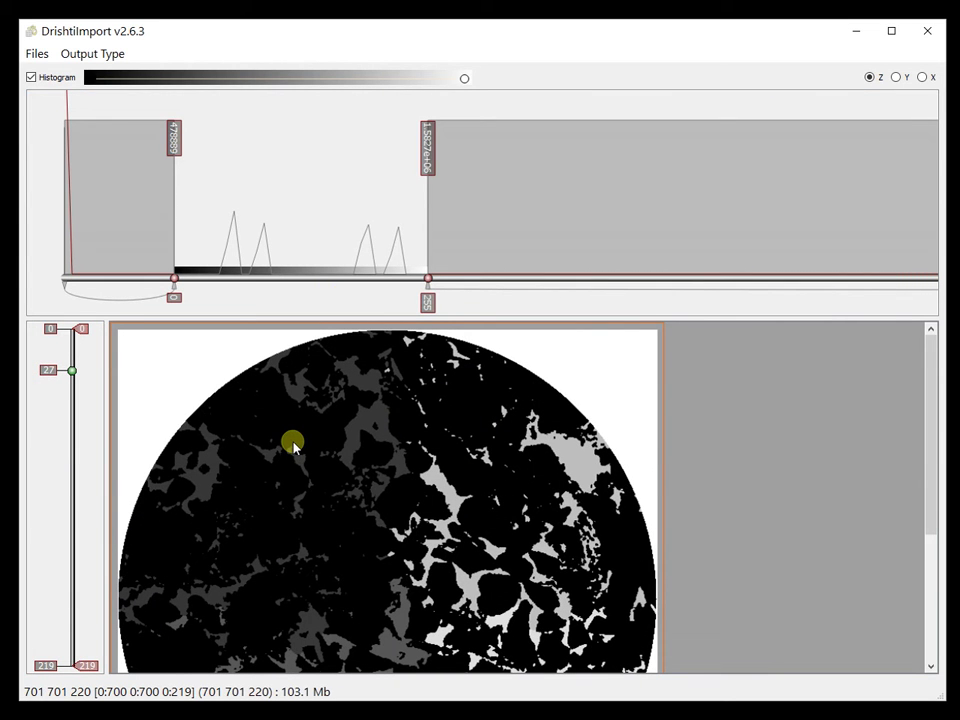
{"action": "left_click_drag", "start_coordinate": [177, 277], "coordinate": [191, 278]}
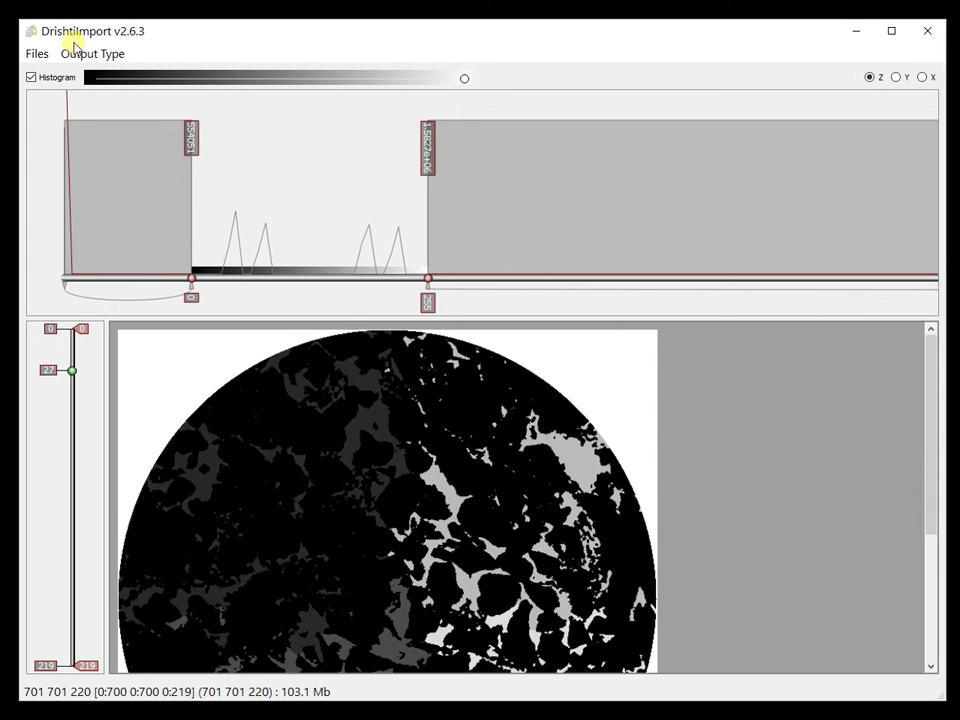
Step: Set the output type of the processed volume to 16-bit
{"action": "left_click", "coordinate": [76, 52]}
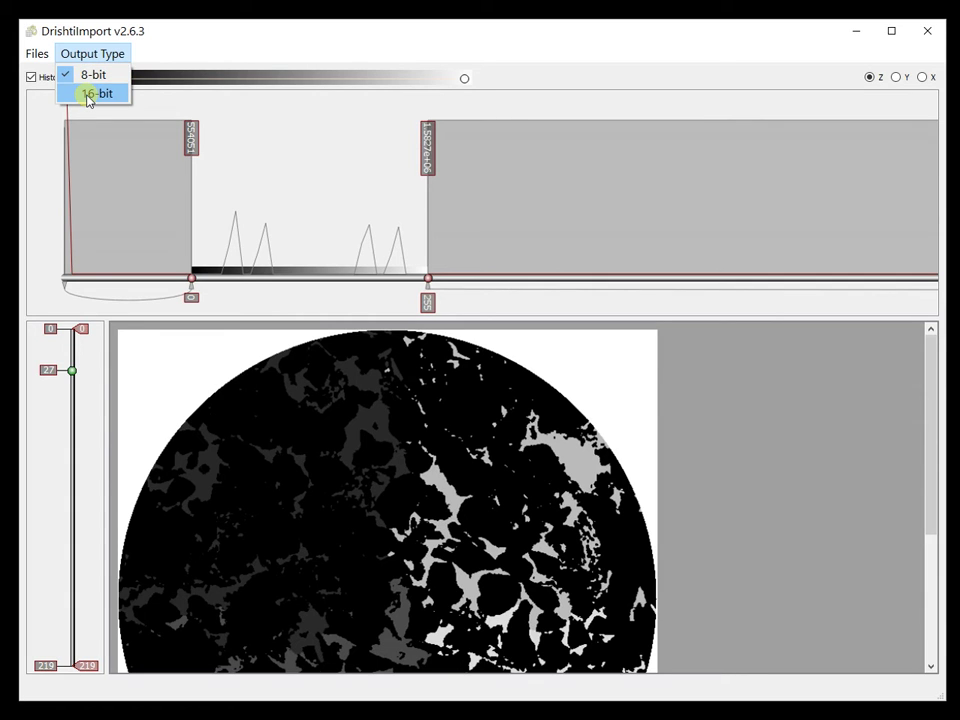
{"action": "left_click", "coordinate": [91, 95]}
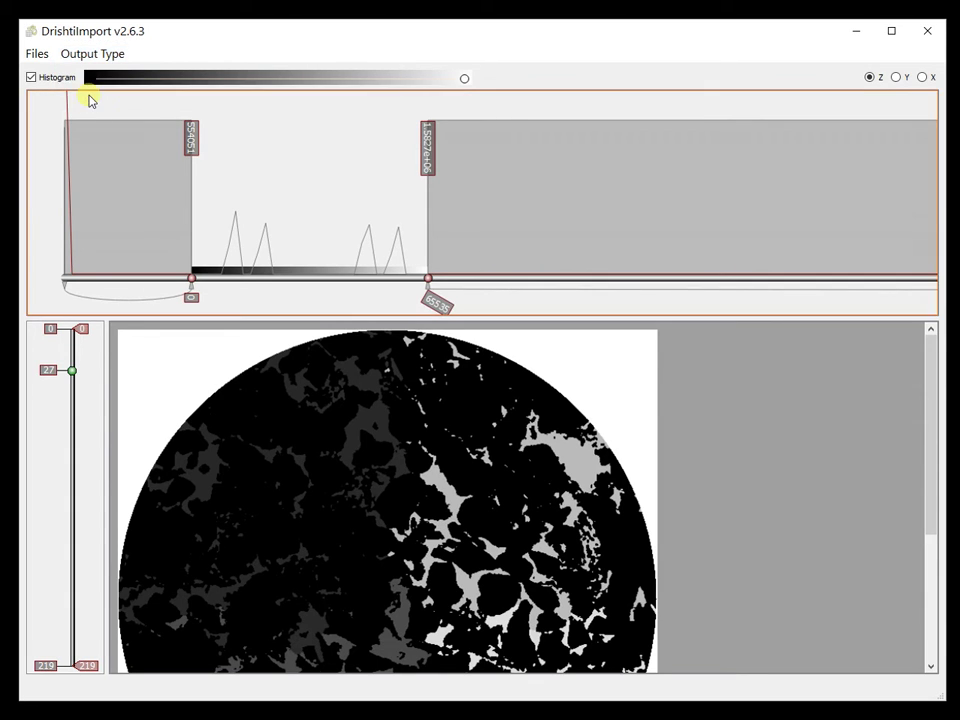
{"action": "left_click", "coordinate": [101, 54]}
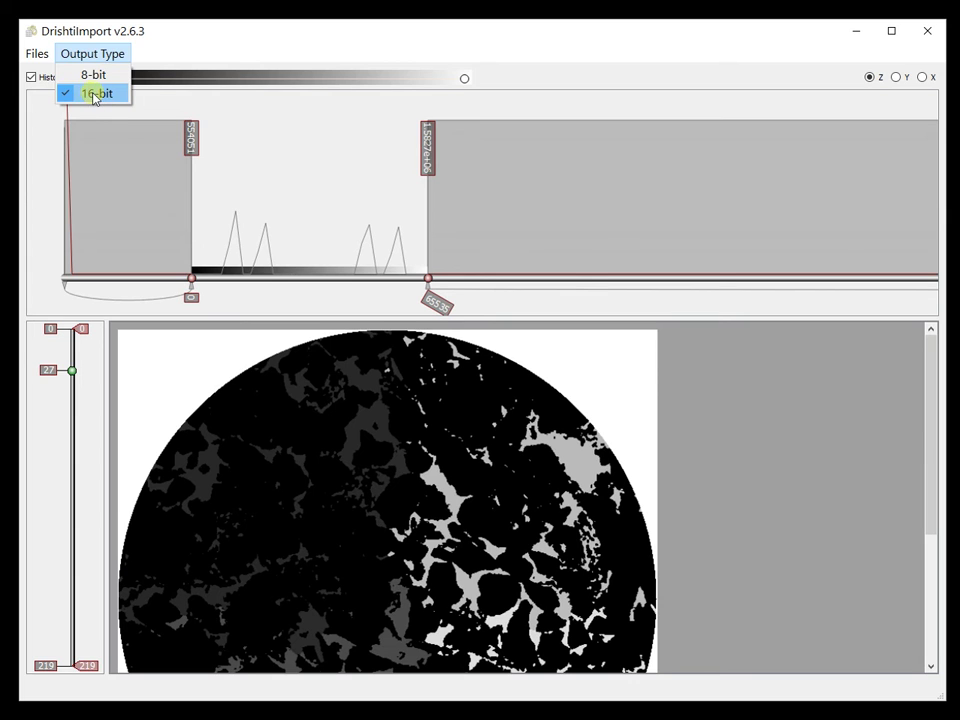
Step: Save the processed volume as a Drishti (*.pvl.nc) file named pores
{"action": "mouse_move", "coordinate": [40, 56]}
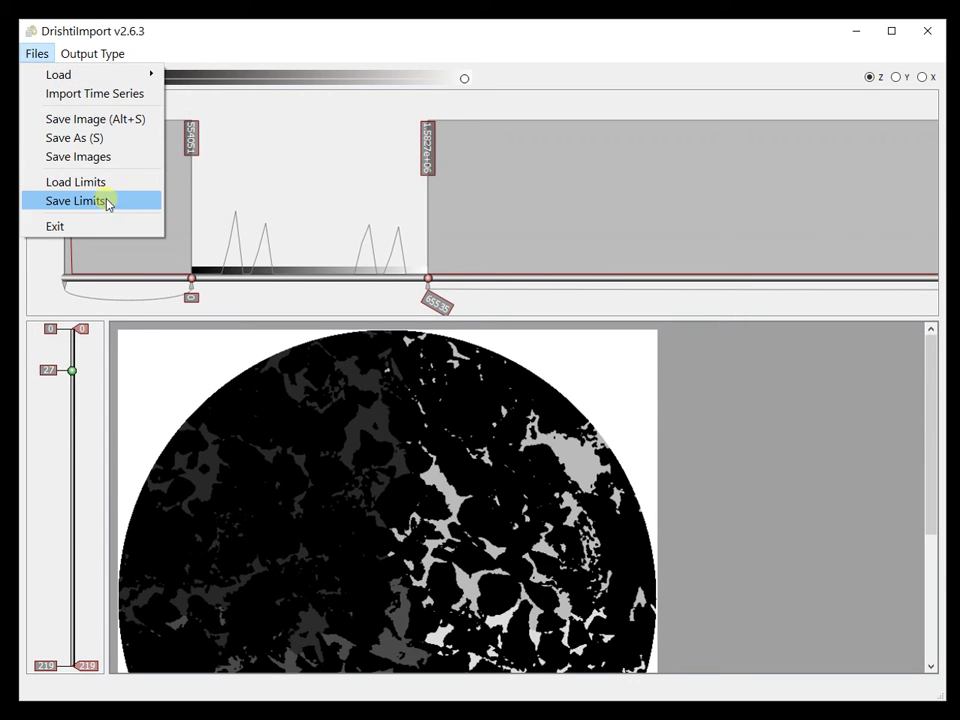
{"action": "left_click", "coordinate": [87, 140]}
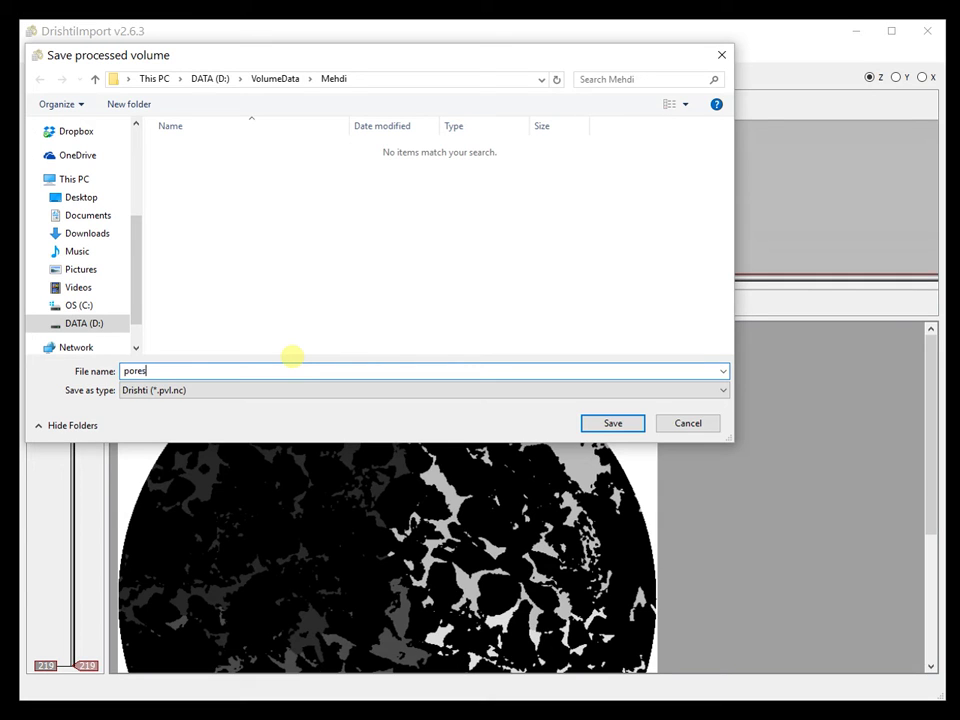
{"action": "key", "text": "Return"}
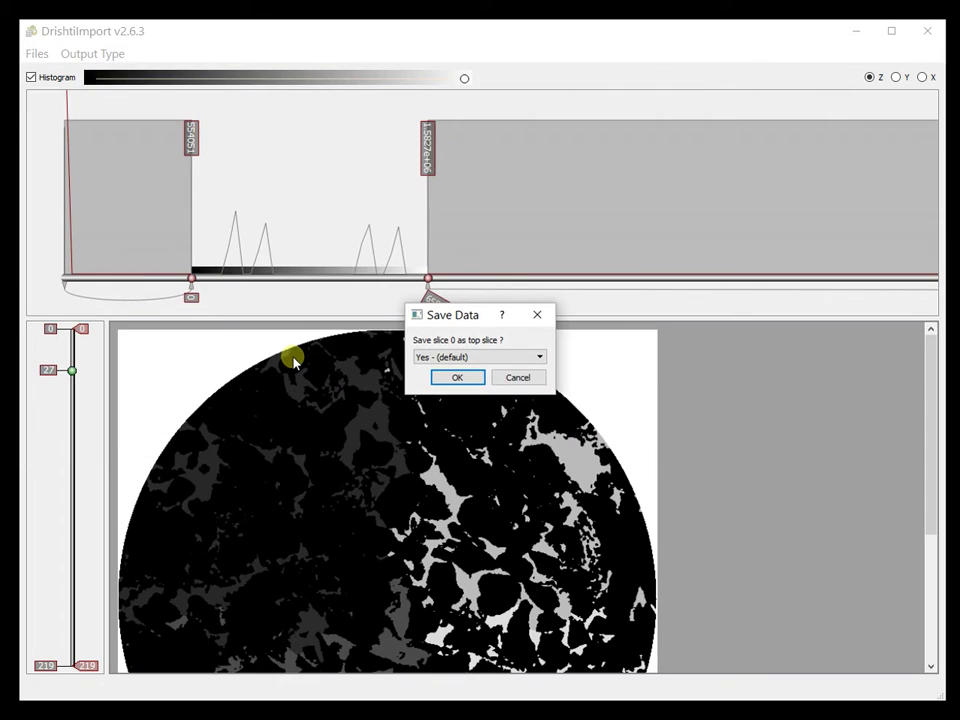
Step: Complete the save with slice 0 as the top slice, no RAW file, millimeter voxel units and no volume filter
{"action": "left_click", "coordinate": [463, 381]}
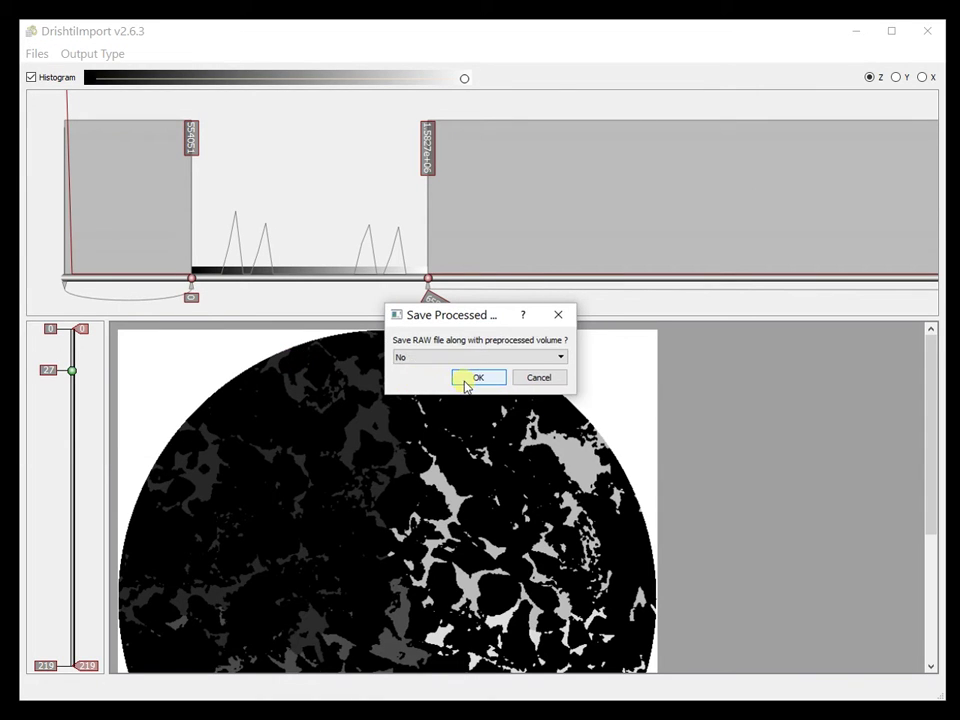
{"action": "left_click", "coordinate": [467, 381]}
{"action": "left_click", "coordinate": [472, 381]}
{"action": "left_click", "coordinate": [471, 381]}
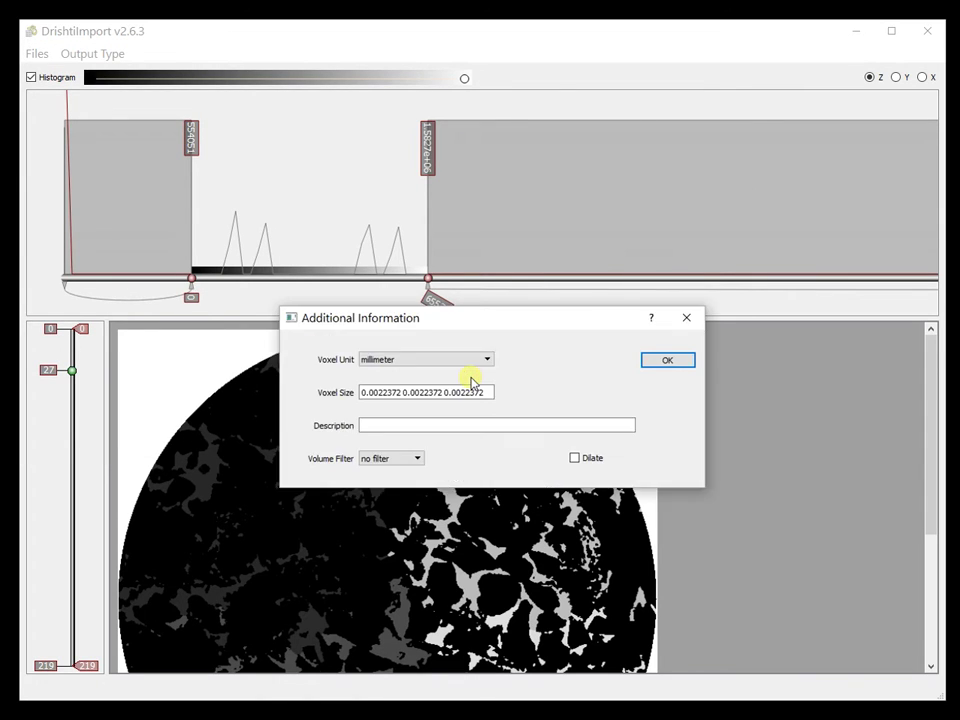
{"action": "left_click", "coordinate": [670, 362]}
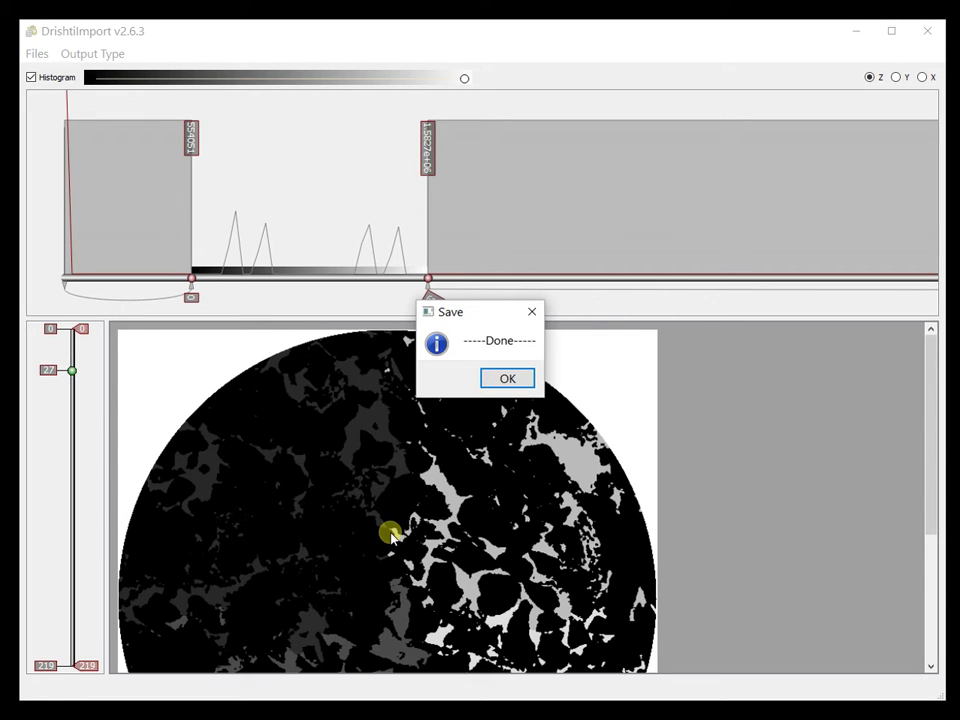
{"action": "left_click", "coordinate": [495, 379]}
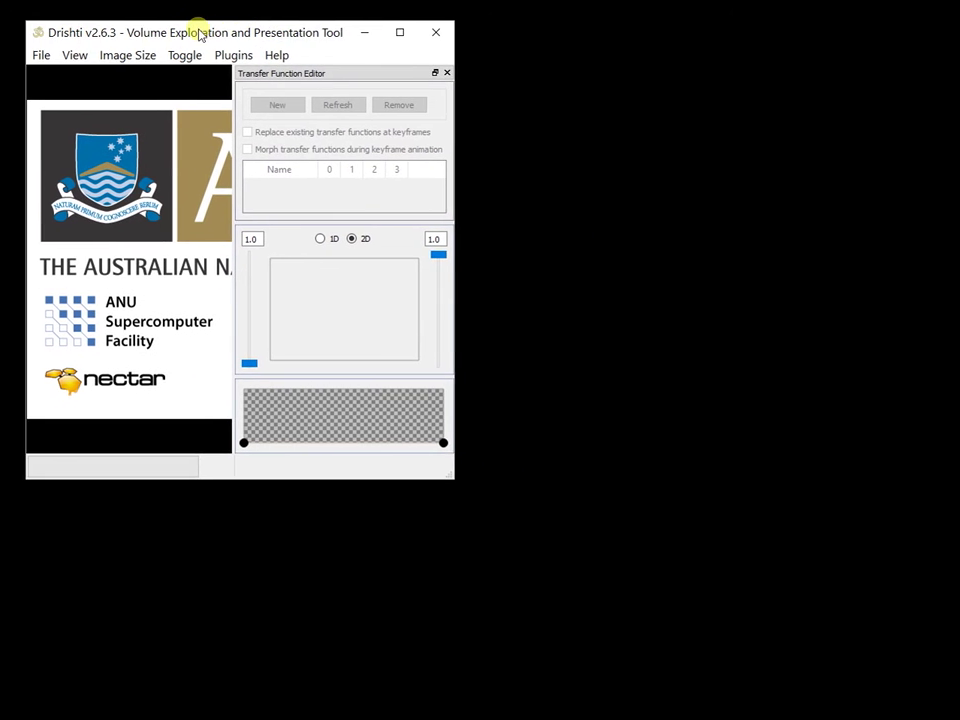
Step: Switch to Drishti, load the saved volume in an enlarged window and render it in high resolution
{"action": "left_click_drag", "start_coordinate": [454, 481], "coordinate": [940, 708]}
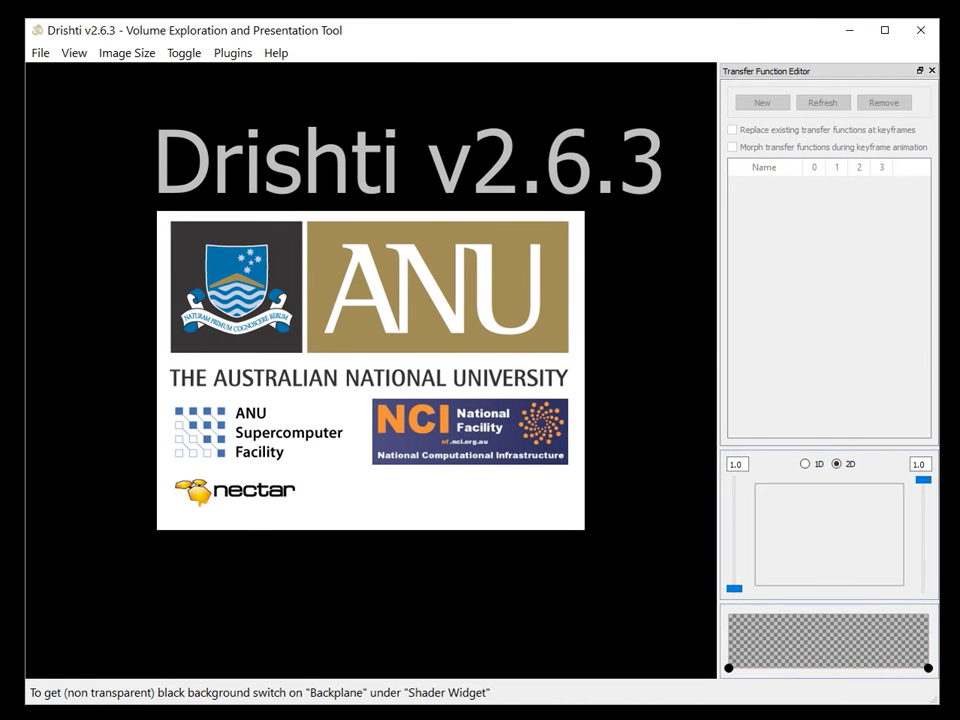
{"action": "left_click_drag", "start_coordinate": [466, 216], "coordinate": [220, 330]}
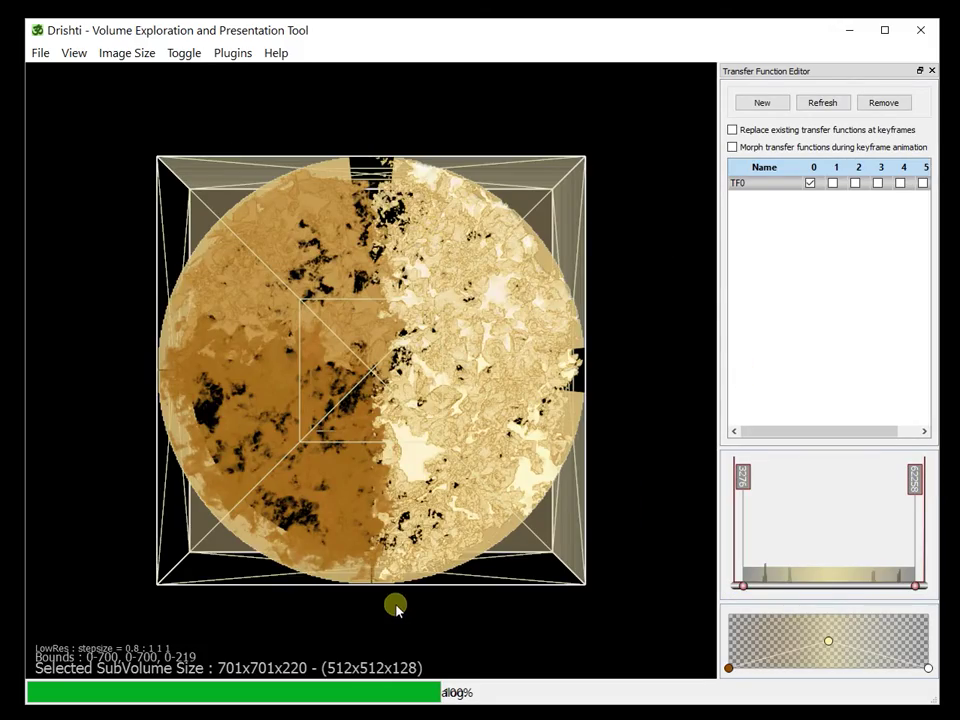
{"action": "left_click_drag", "start_coordinate": [394, 604], "coordinate": [287, 562]}
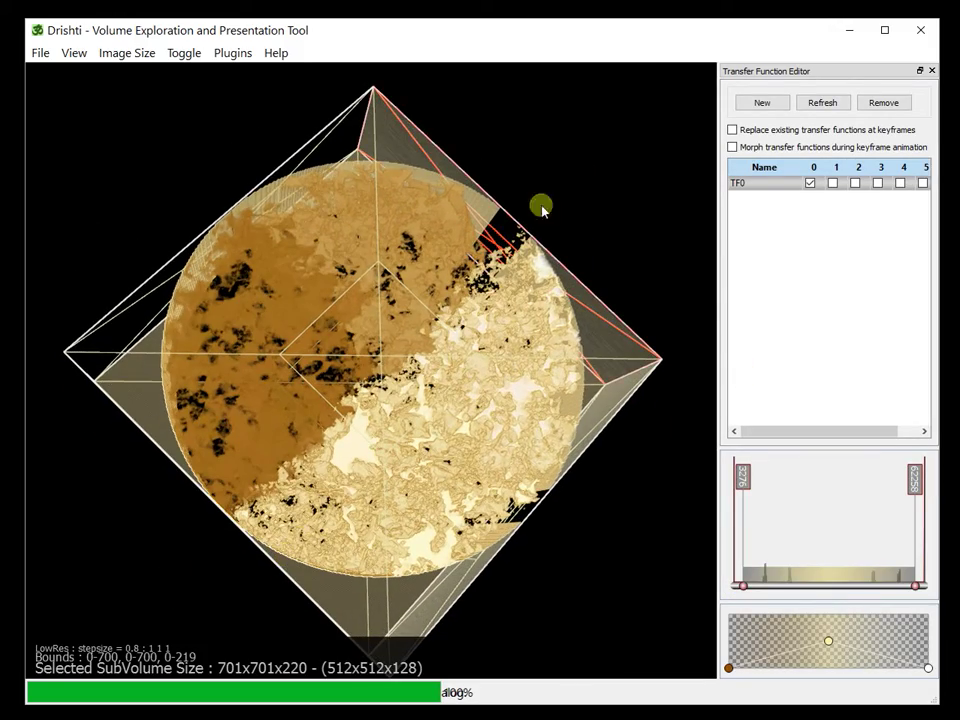
{"action": "left_click", "coordinate": [567, 155]}
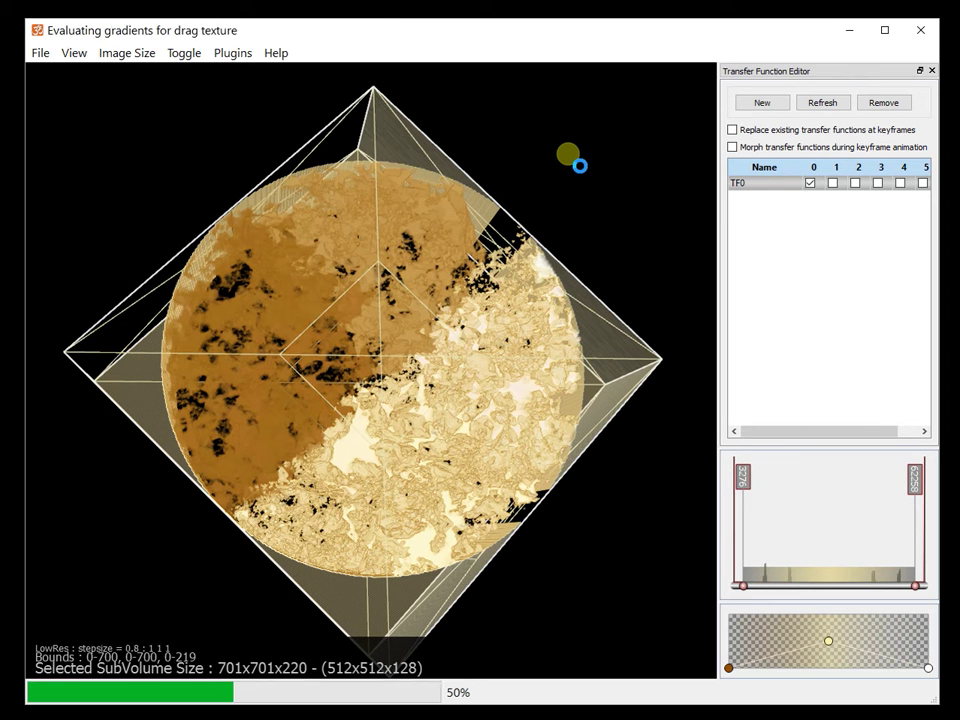
{"action": "left_click_drag", "start_coordinate": [473, 210], "coordinate": [456, 229]}
Step: Undock and widen the Transfer Function Editor, giving its histogram area more height
{"action": "left_click_drag", "start_coordinate": [845, 68], "coordinate": [686, 55]}
{"action": "left_click_drag", "start_coordinate": [568, 351], "coordinate": [256, 320]}
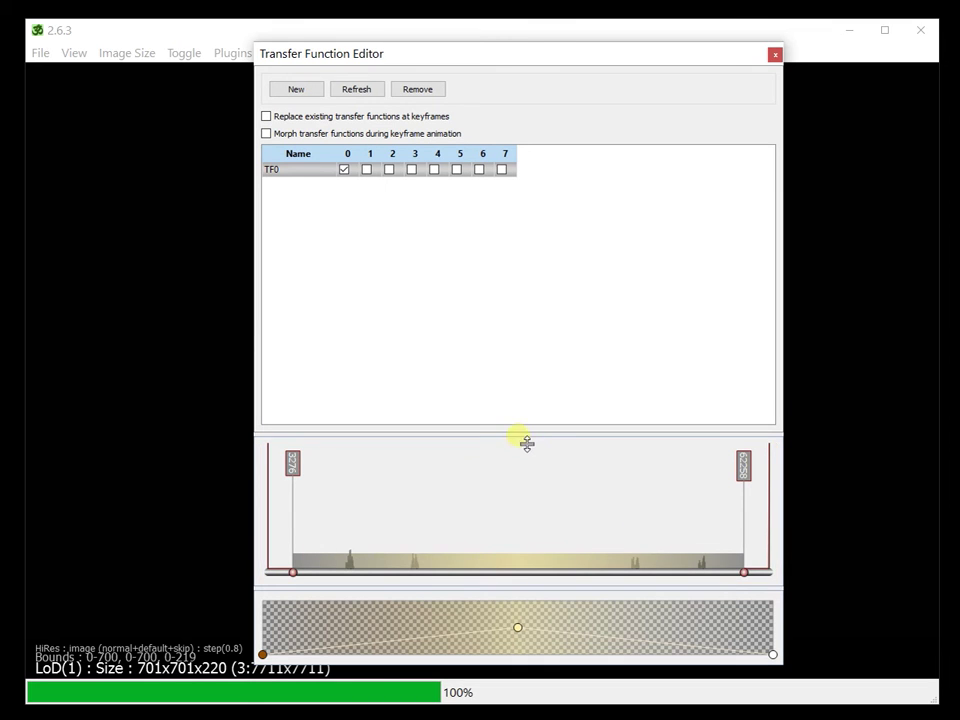
{"action": "left_click_drag", "start_coordinate": [523, 434], "coordinate": [542, 258]}
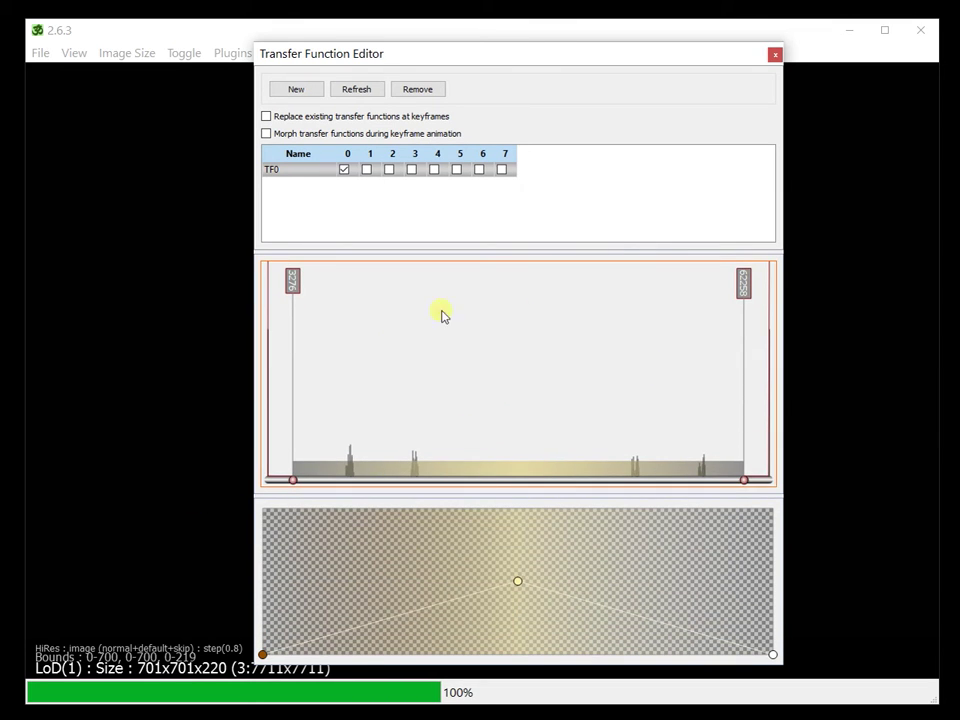
{"action": "left_click_drag", "start_coordinate": [789, 527], "coordinate": [874, 523]}
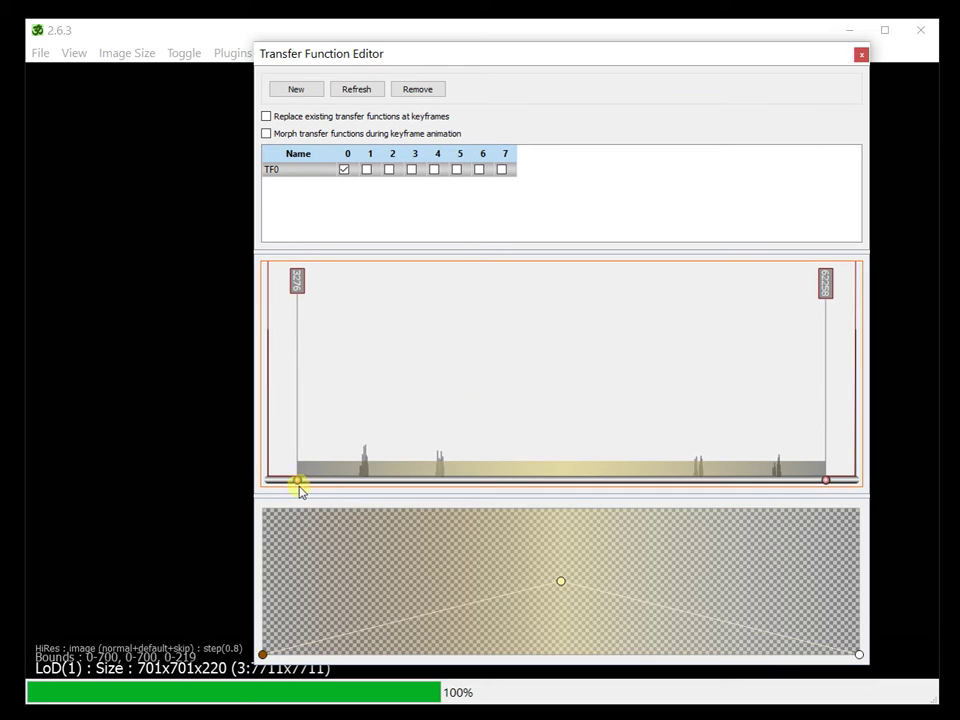
Step: Limit transfer function TF0 to the value range of about 54319 to 59927 and move the editor clear of the rendered volume
{"action": "mouse_move", "coordinate": [297, 481]}
{"action": "left_mouse_down"}
{"action": "mouse_move", "coordinate": [788, 480]}
{"action": "mouse_move", "coordinate": [754, 480]}
{"action": "left_mouse_up"}
{"action": "left_click_drag", "start_coordinate": [830, 484], "coordinate": [805, 480]}
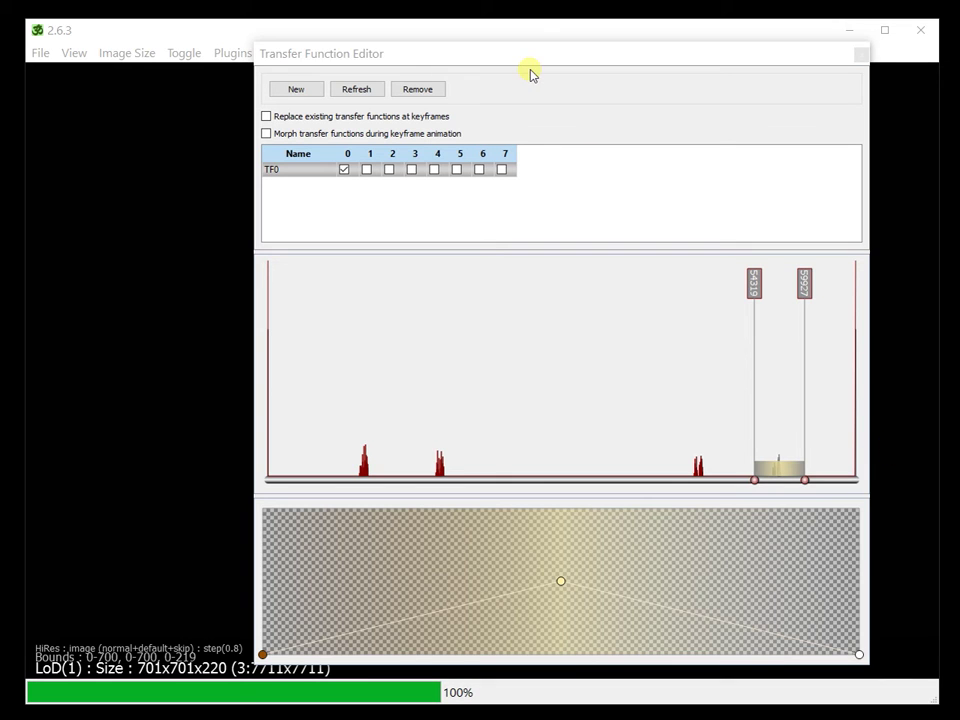
{"action": "left_click_drag", "start_coordinate": [506, 55], "coordinate": [959, 41]}
{"action": "left_click_drag", "start_coordinate": [469, 351], "coordinate": [570, 214]}
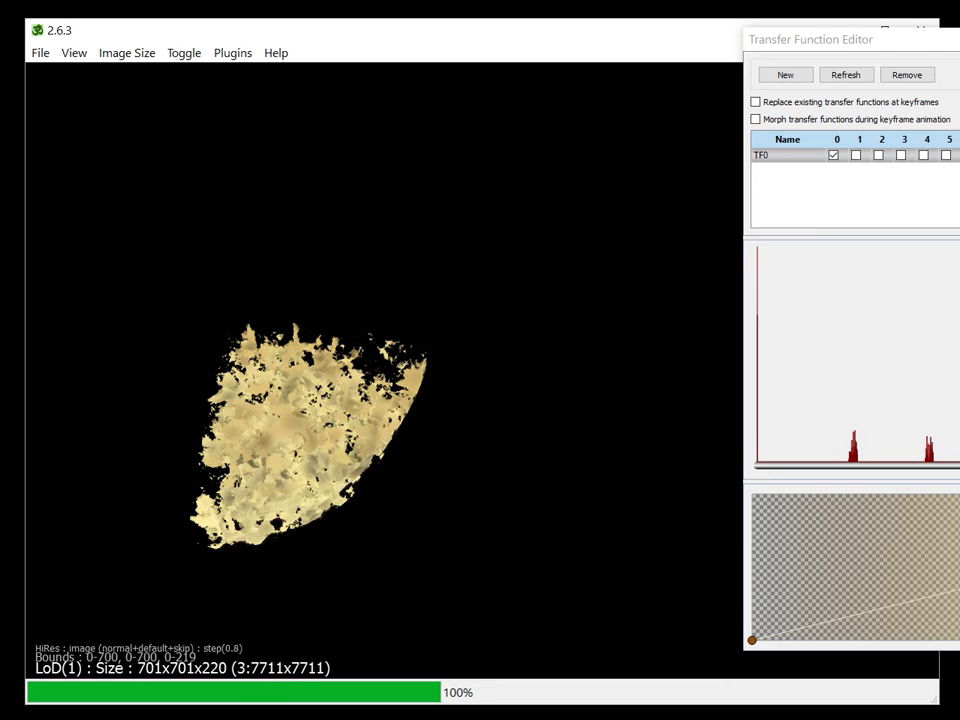
Step: Widen transfer function TF0's value range to about 8692 to 58636 so it spans all four inner histogram peaks
{"action": "left_click_drag", "start_coordinate": [940, 40], "coordinate": [627, 40]}
{"action": "mouse_move", "coordinate": [933, 466]}
{"action": "left_mouse_down"}
{"action": "mouse_move", "coordinate": [856, 466]}
{"action": "mouse_move", "coordinate": [949, 464]}
{"action": "mouse_move", "coordinate": [594, 466]}
{"action": "left_mouse_up"}
{"action": "left_click_drag", "start_coordinate": [902, 466], "coordinate": [530, 466]}
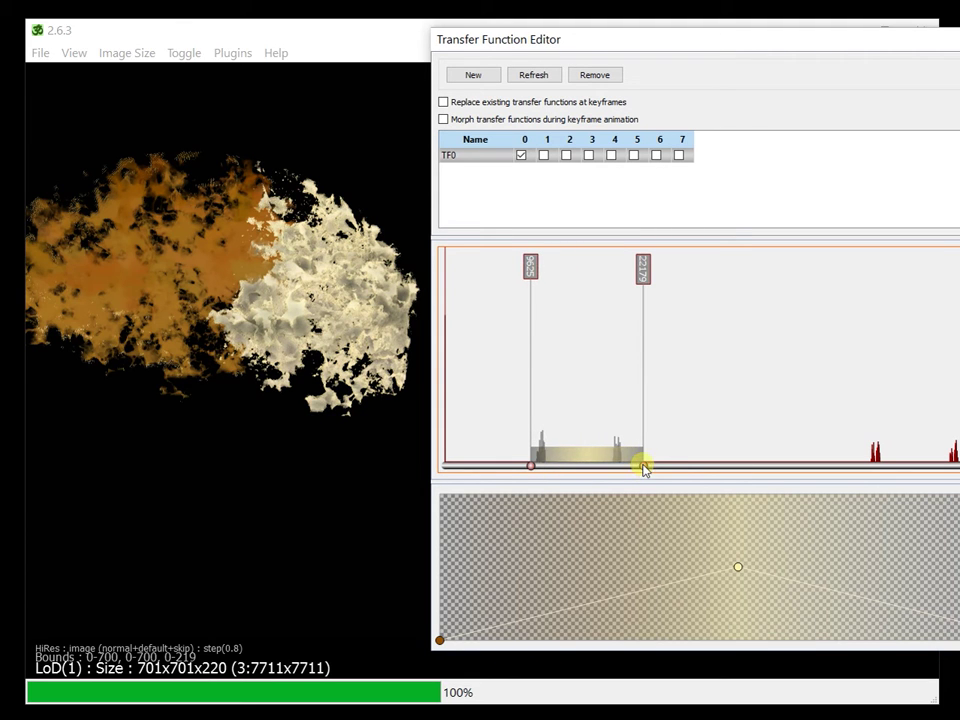
{"action": "mouse_move", "coordinate": [643, 466]}
{"action": "left_mouse_down"}
{"action": "mouse_move", "coordinate": [548, 466]}
{"action": "mouse_move", "coordinate": [955, 463]}
{"action": "left_mouse_up"}
{"action": "left_click_drag", "start_coordinate": [874, 40], "coordinate": [713, 49]}
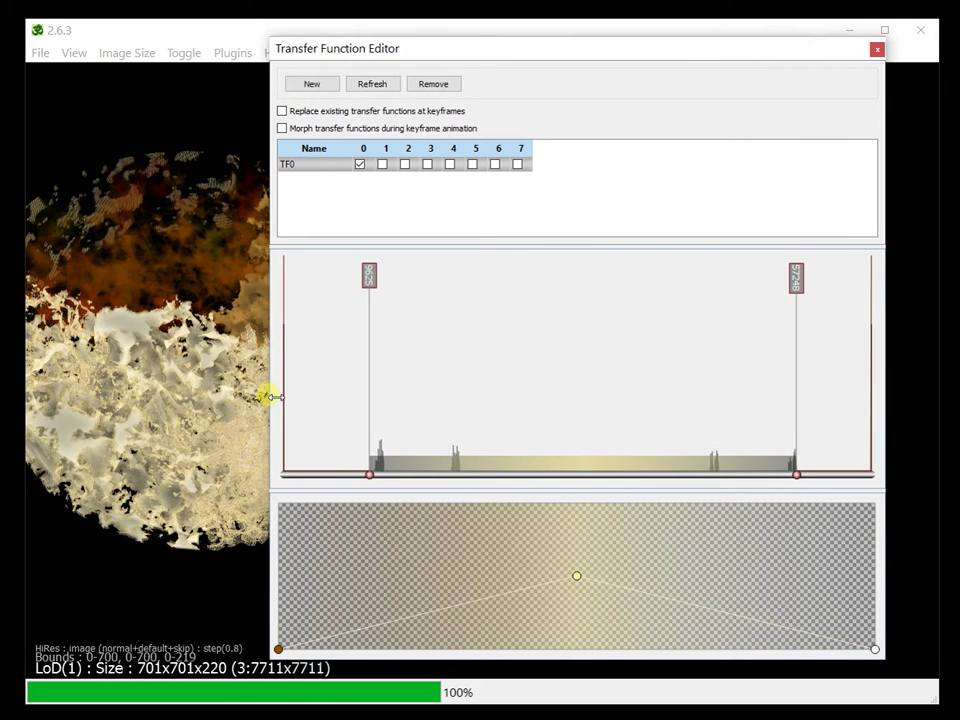
{"action": "left_click_drag", "start_coordinate": [270, 397], "coordinate": [500, 400]}
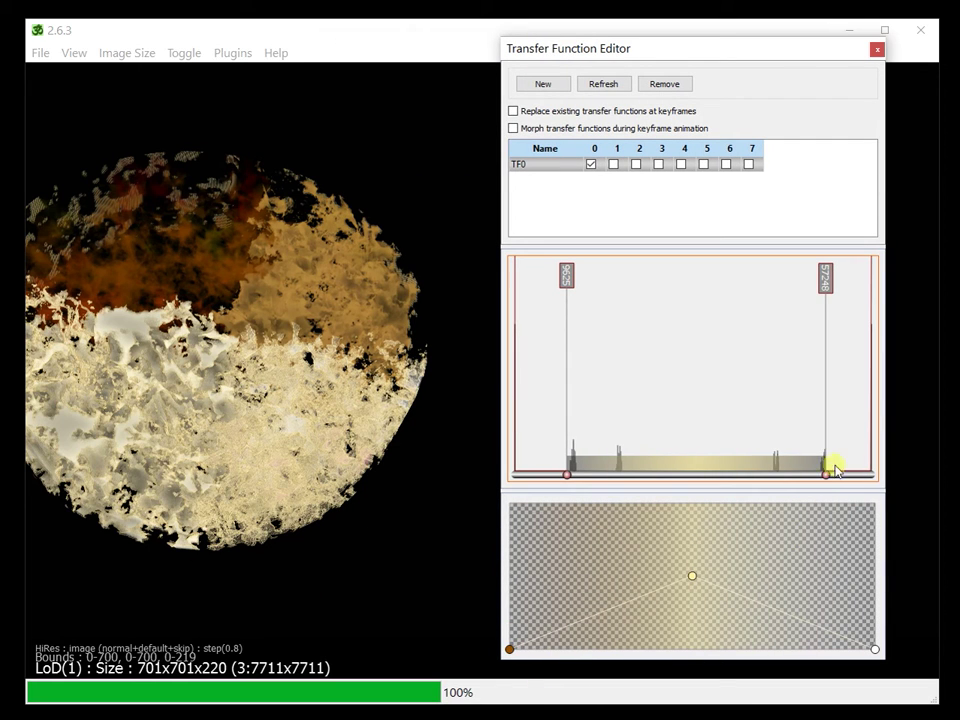
{"action": "left_click_drag", "start_coordinate": [827, 479], "coordinate": [834, 476]}
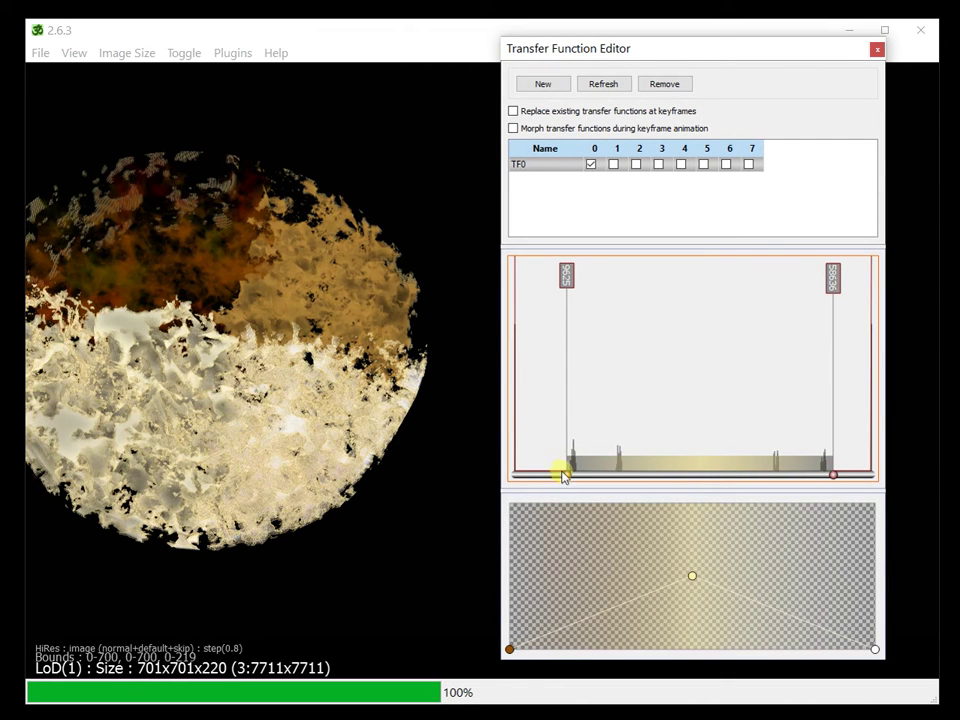
{"action": "left_click_drag", "start_coordinate": [566, 475], "coordinate": [561, 476]}
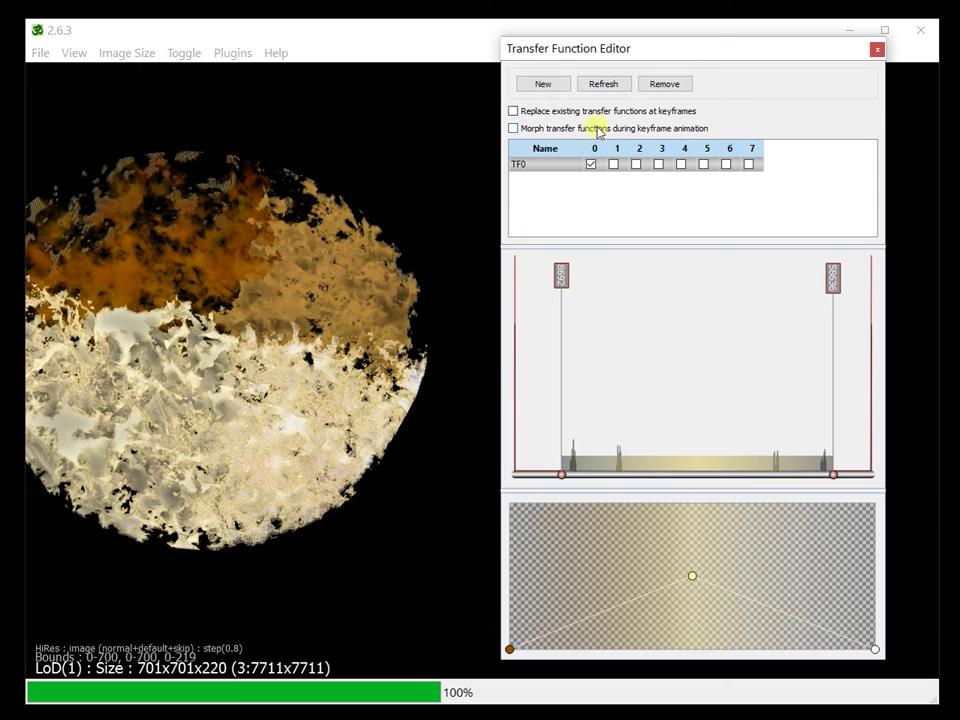
Step: Narrow the Transfer Function Editor, move it clear of the volume and rotate the volume until its full round face shows
{"action": "left_click_drag", "start_coordinate": [503, 85], "coordinate": [624, 86]}
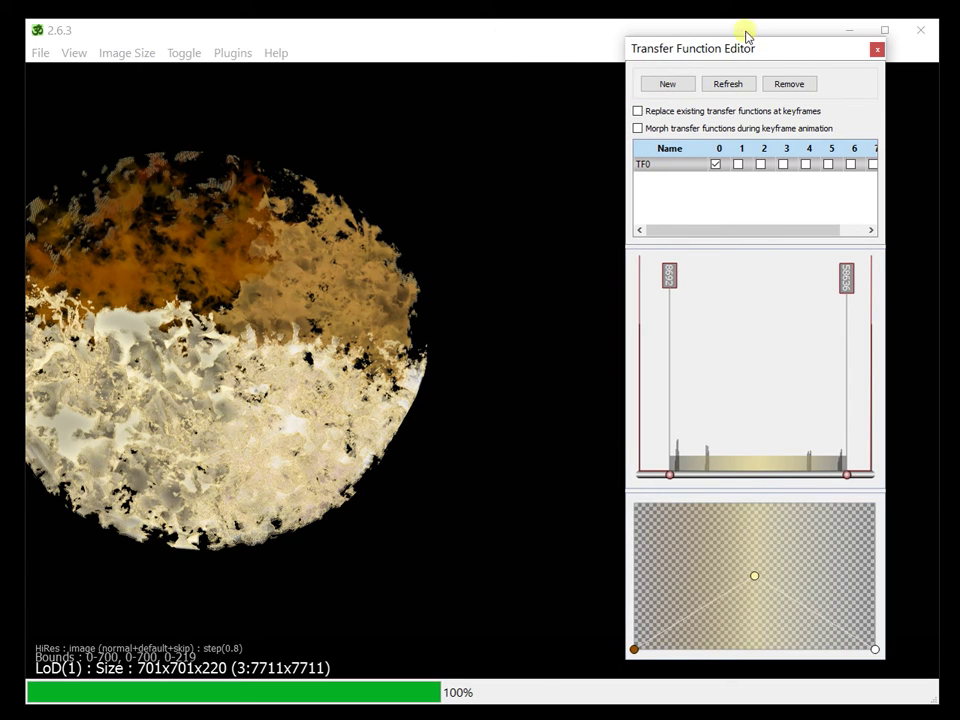
{"action": "left_click_drag", "start_coordinate": [735, 47], "coordinate": [785, 57]}
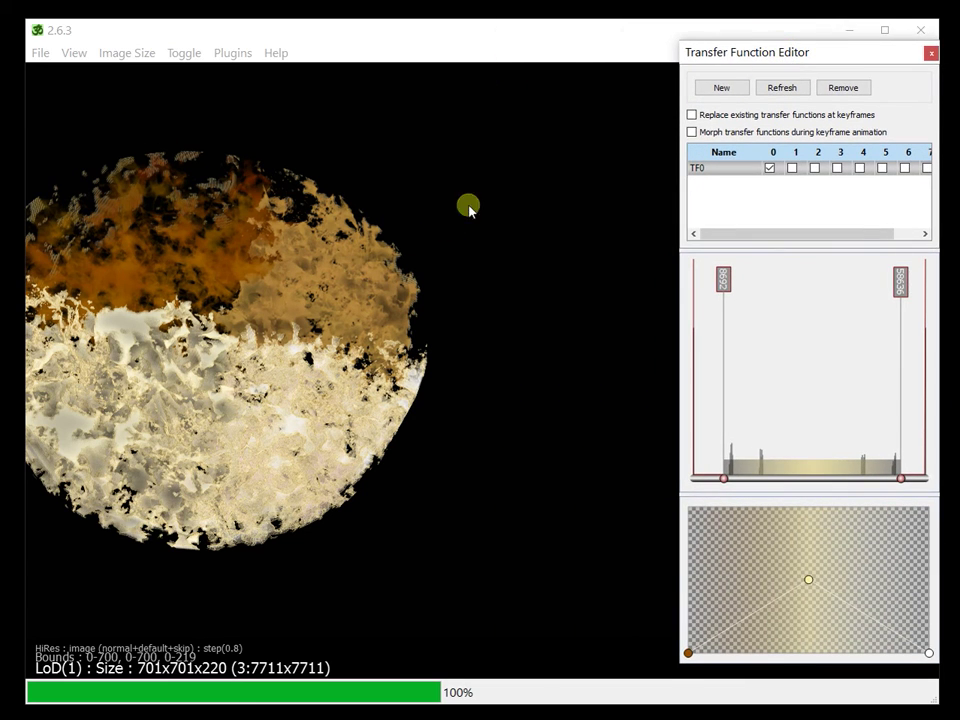
{"action": "left_click_drag", "start_coordinate": [470, 440], "coordinate": [349, 321]}
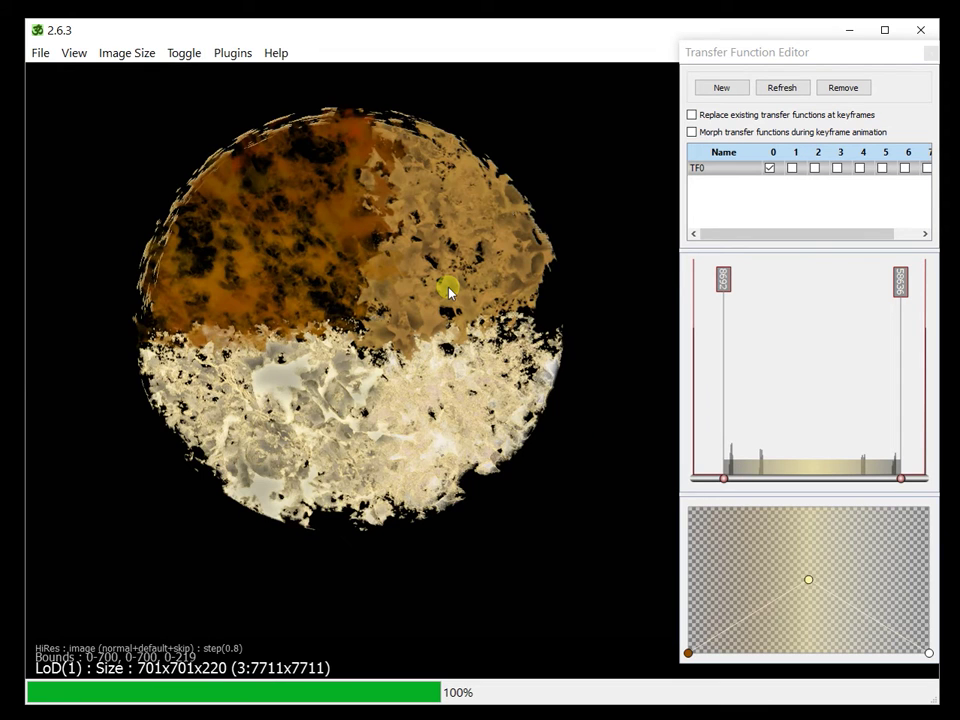
Step: Run the command "mix tag" to color the volume by tag and tilt the view to check it
{"action": "key", "text": "space"}
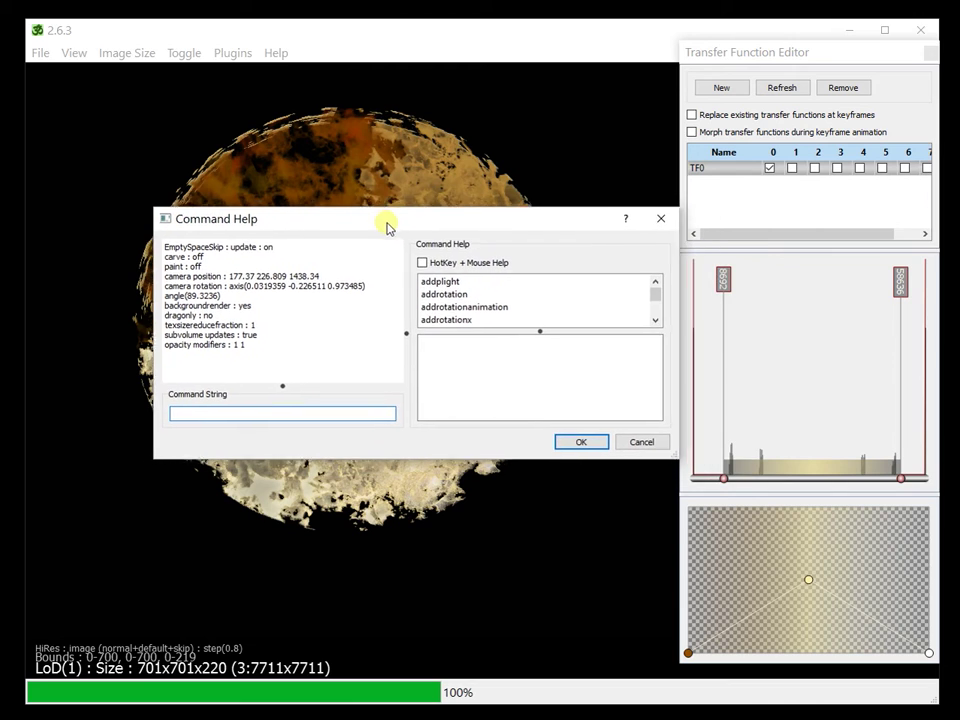
{"action": "left_click_drag", "start_coordinate": [388, 226], "coordinate": [392, 223]}
{"action": "left_click", "coordinate": [493, 289]}
{"action": "key", "text": "m"}
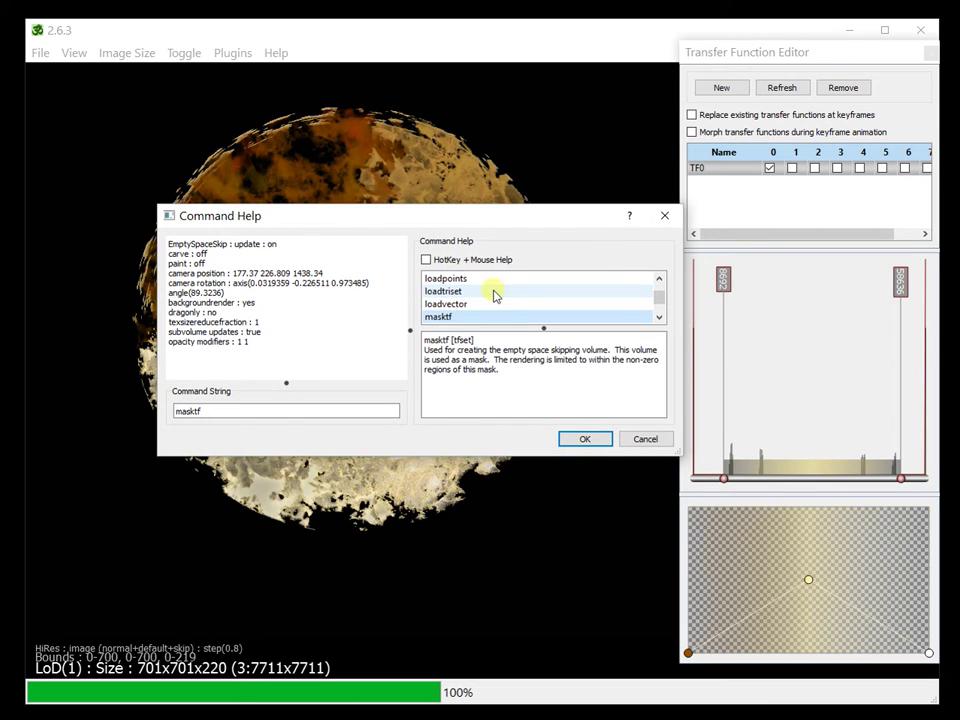
{"action": "scroll", "coordinate": [493, 293], "scroll_direction": "down", "scroll_amount": 1}
{"action": "left_click", "coordinate": [431, 291]}
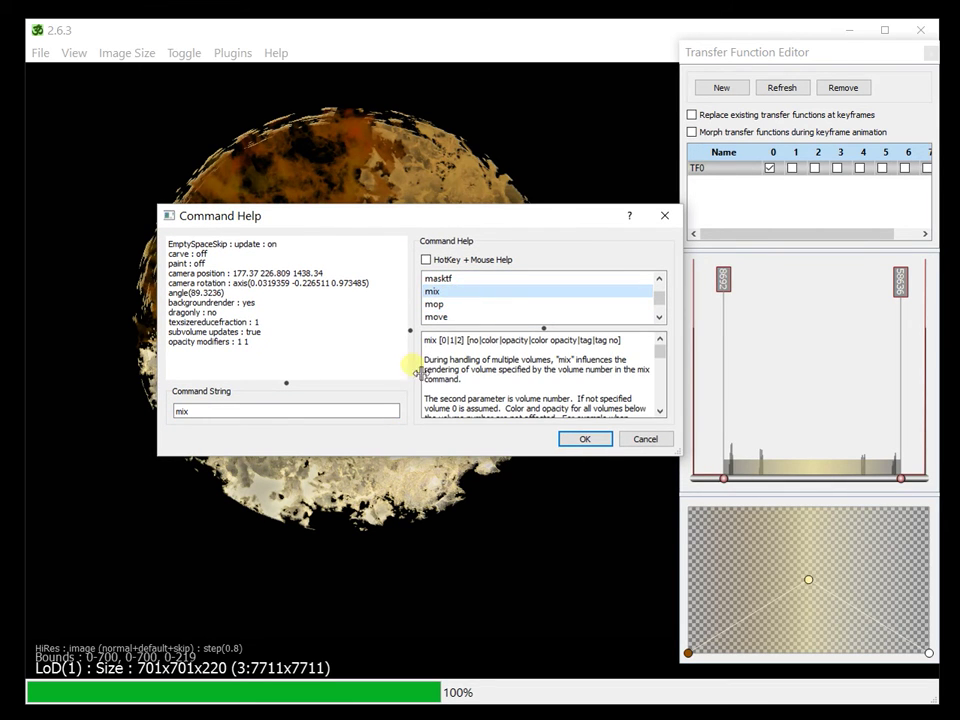
{"action": "left_click", "coordinate": [248, 414]}
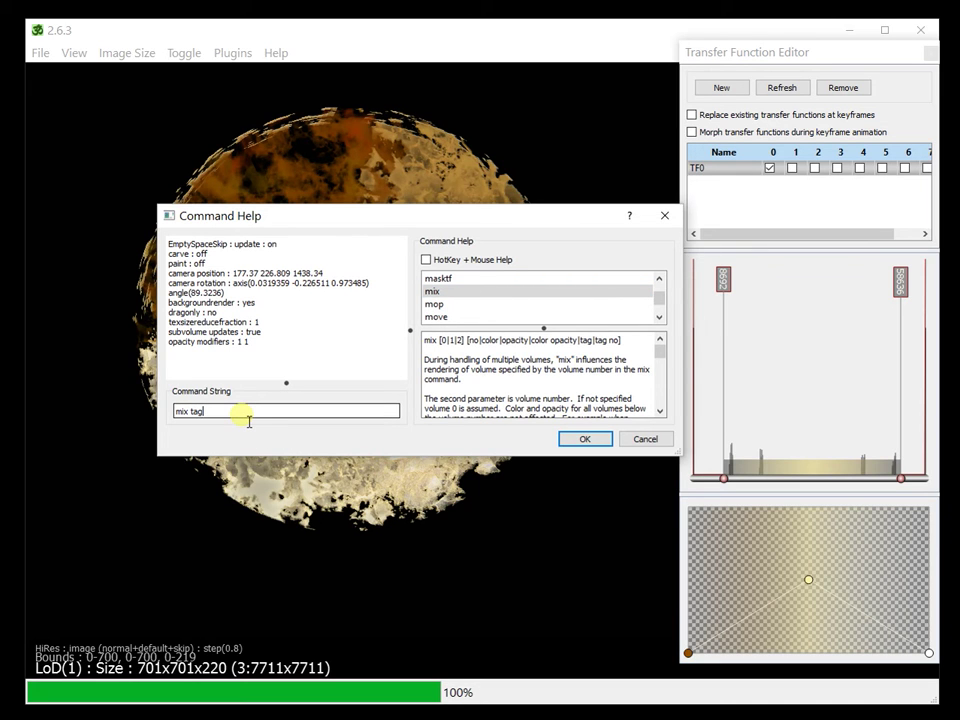
{"action": "key", "text": "Return"}
{"action": "left_click_drag", "start_coordinate": [400, 420], "coordinate": [500, 478]}
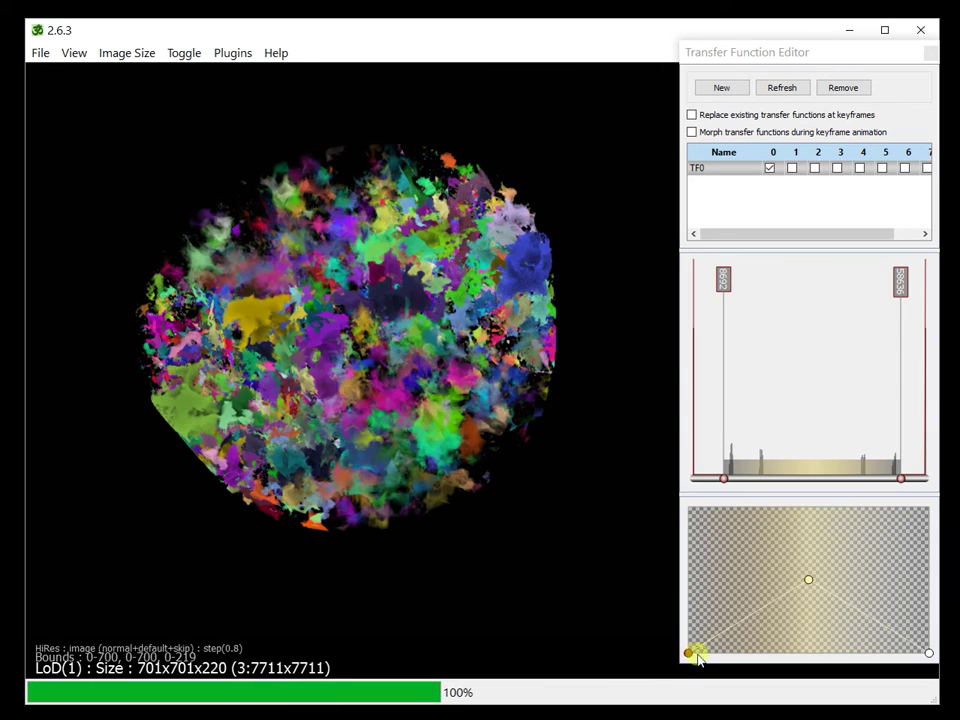
Step: Apply the white color gradient to TF0 and flatten its opacity curve to a uniform level near half height
{"action": "key", "text": "space"}
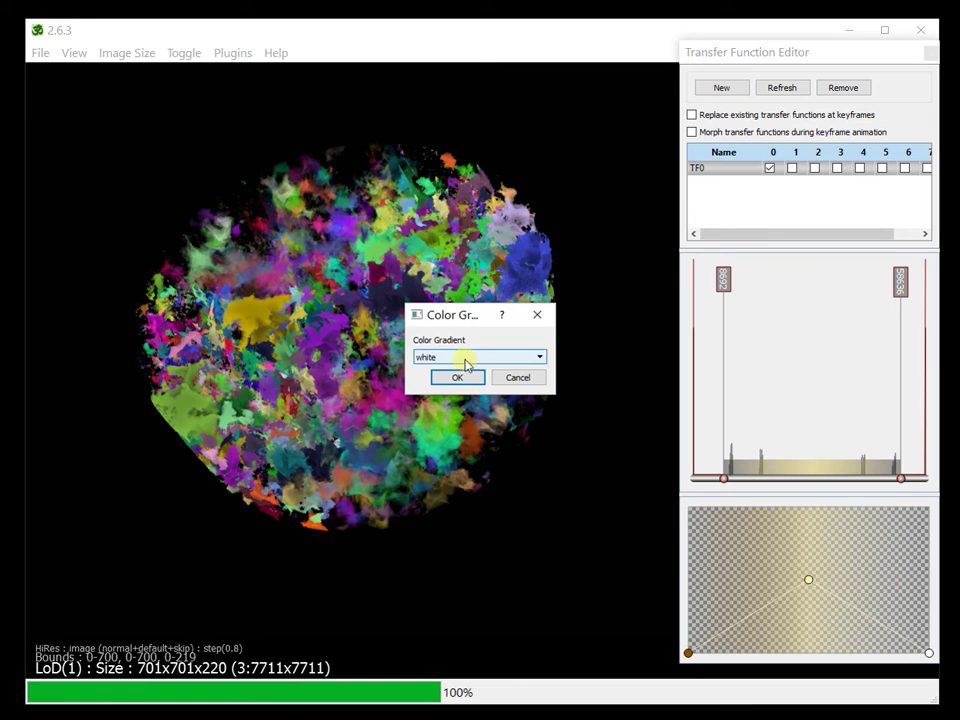
{"action": "left_click", "coordinate": [458, 378]}
{"action": "left_click_drag", "start_coordinate": [688, 650], "coordinate": [686, 574]}
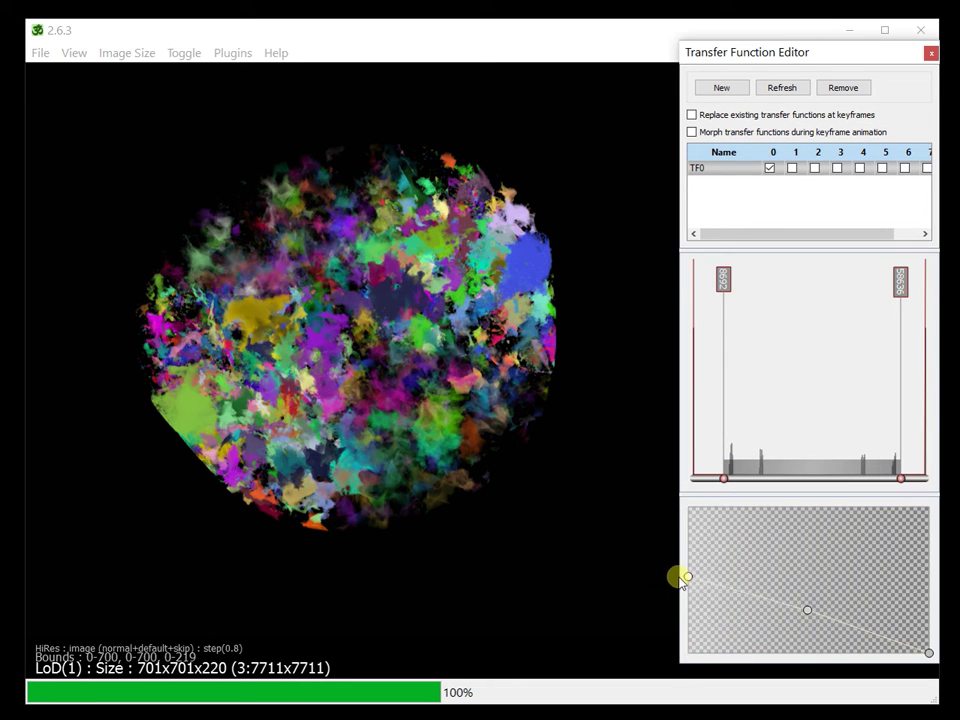
{"action": "left_click_drag", "start_coordinate": [929, 652], "coordinate": [929, 587]}
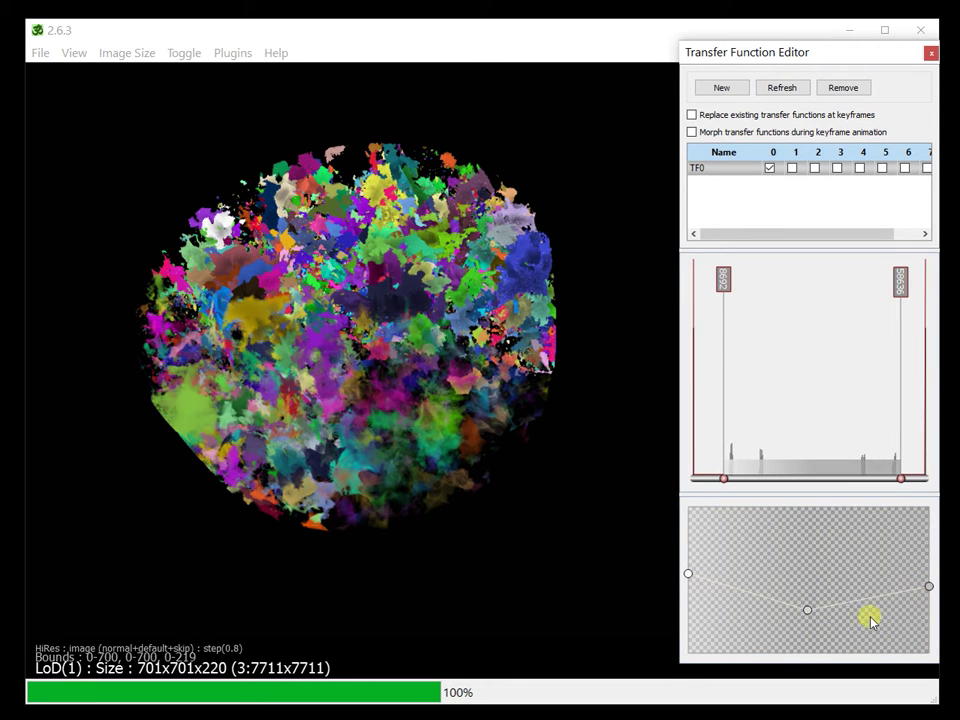
{"action": "left_click_drag", "start_coordinate": [810, 612], "coordinate": [684, 591]}
{"action": "left_click_drag", "start_coordinate": [279, 305], "coordinate": [421, 291]}
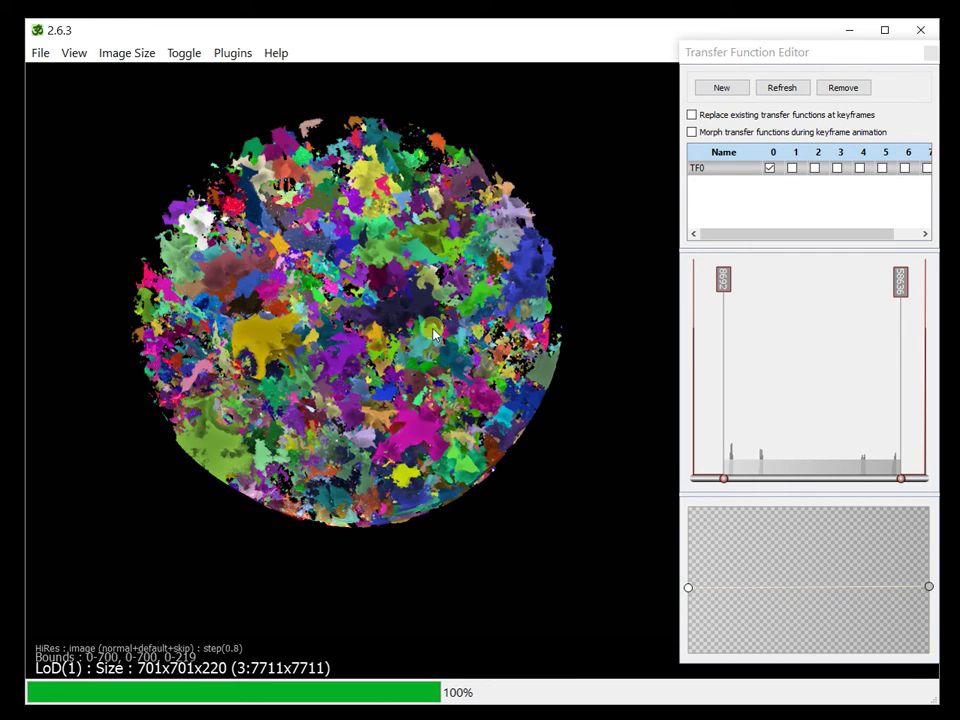
Step: Show the Tag Colors preferences and move the Transfer Function Editor off the rendered volume
{"action": "left_click", "coordinate": [76, 52]}
{"action": "left_click", "coordinate": [128, 174]}
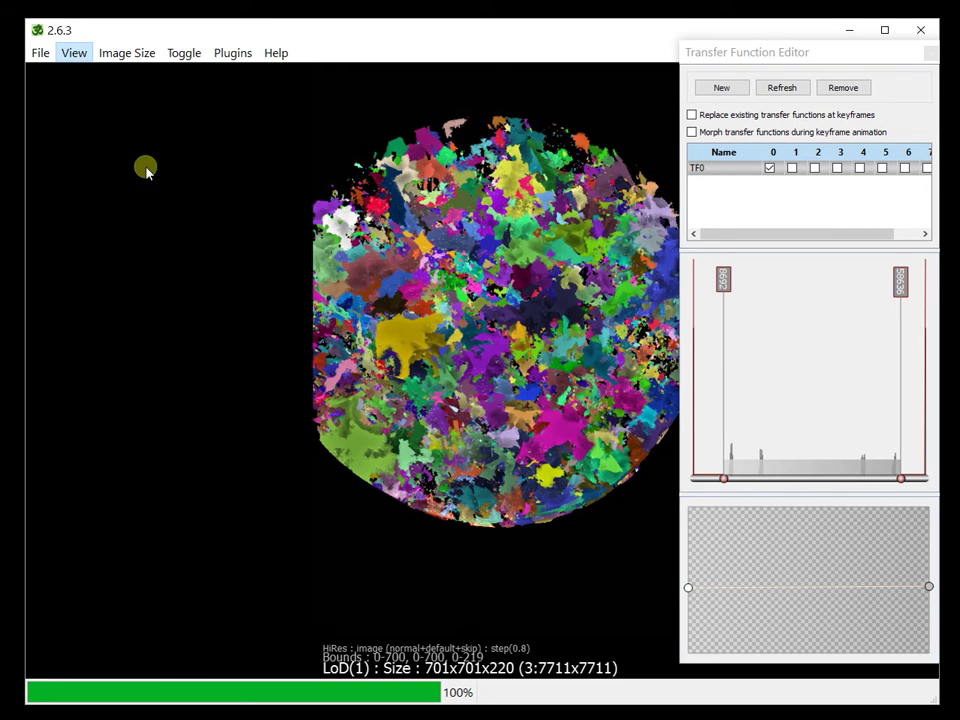
{"action": "left_click", "coordinate": [203, 96]}
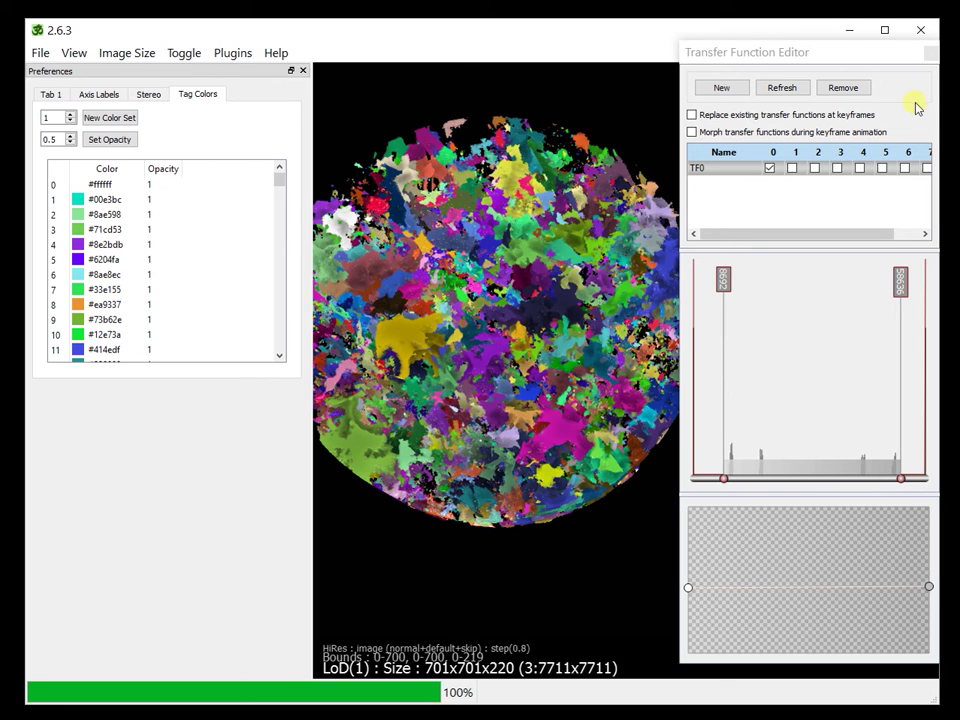
{"action": "left_click_drag", "start_coordinate": [798, 56], "coordinate": [959, 60]}
{"action": "left_click_drag", "start_coordinate": [598, 385], "coordinate": [692, 435]}
Step: Examine the tagged pores close up and from different angles, and look through the tag color list
{"action": "scroll", "coordinate": [639, 396], "scroll_direction": "up", "scroll_amount": 2}
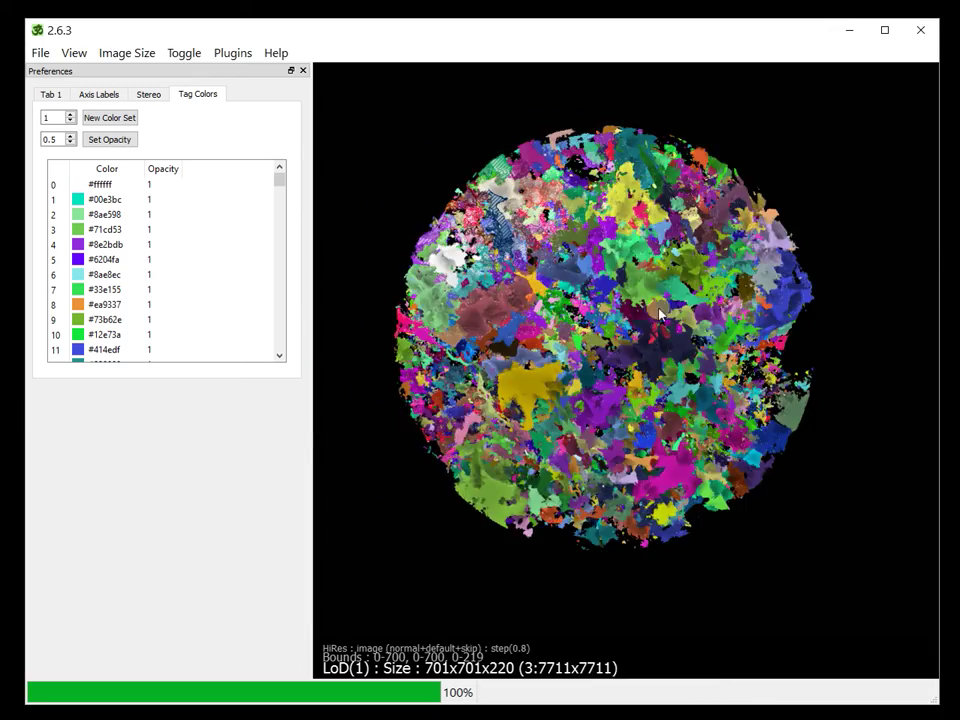
{"action": "scroll", "coordinate": [658, 561], "scroll_direction": "up", "scroll_amount": 4}
{"action": "scroll", "coordinate": [628, 442], "scroll_direction": "down", "scroll_amount": 5}
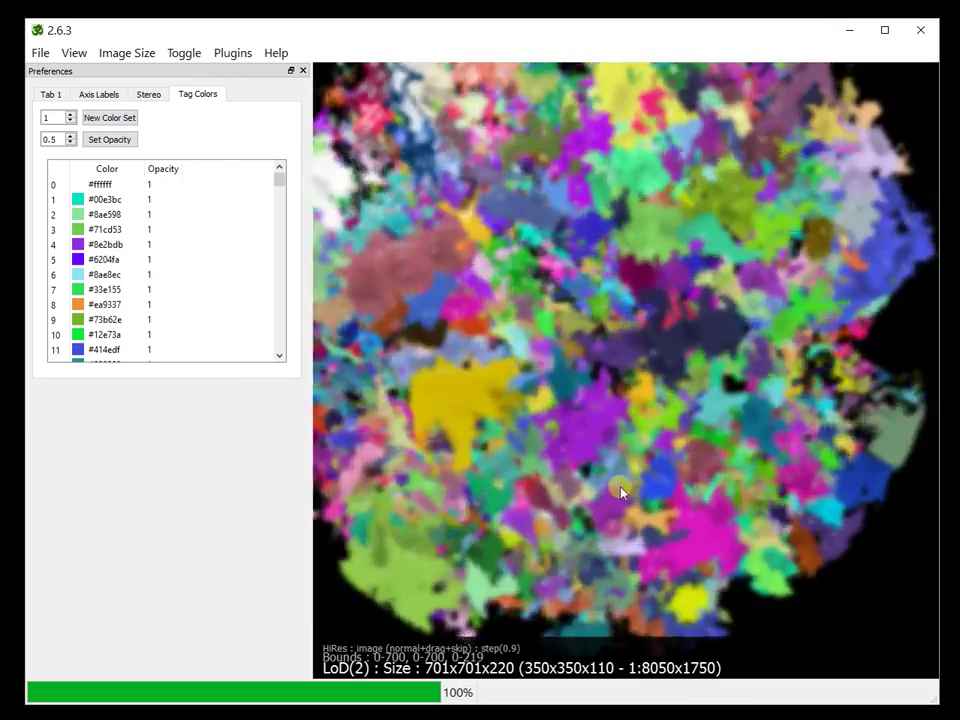
{"action": "left_click_drag", "start_coordinate": [702, 458], "coordinate": [600, 335]}
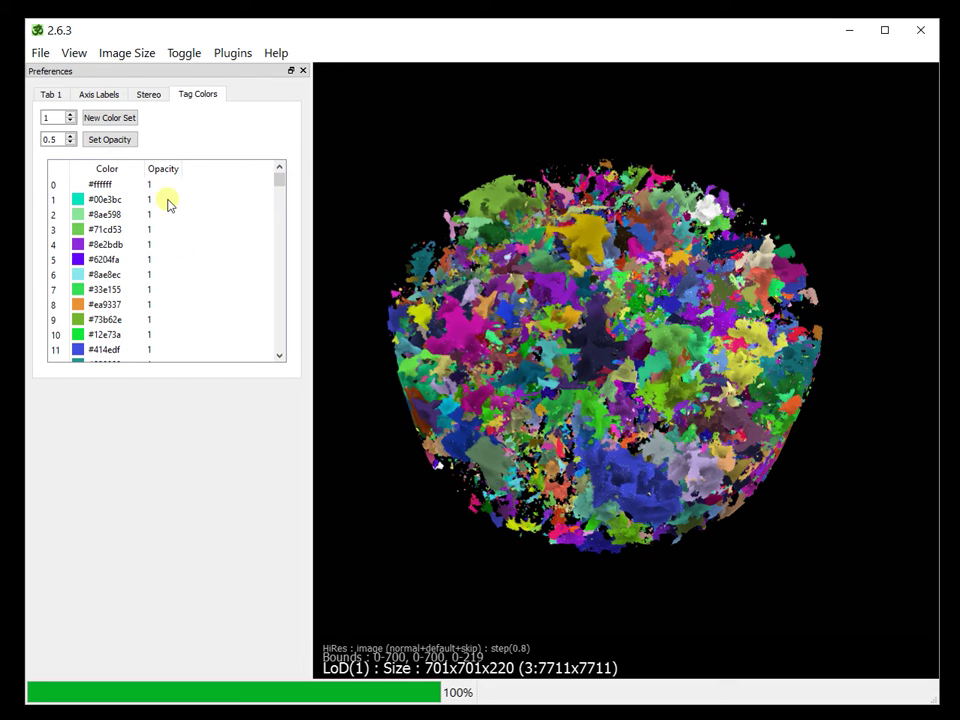
{"action": "left_click_drag", "start_coordinate": [281, 185], "coordinate": [279, 261]}
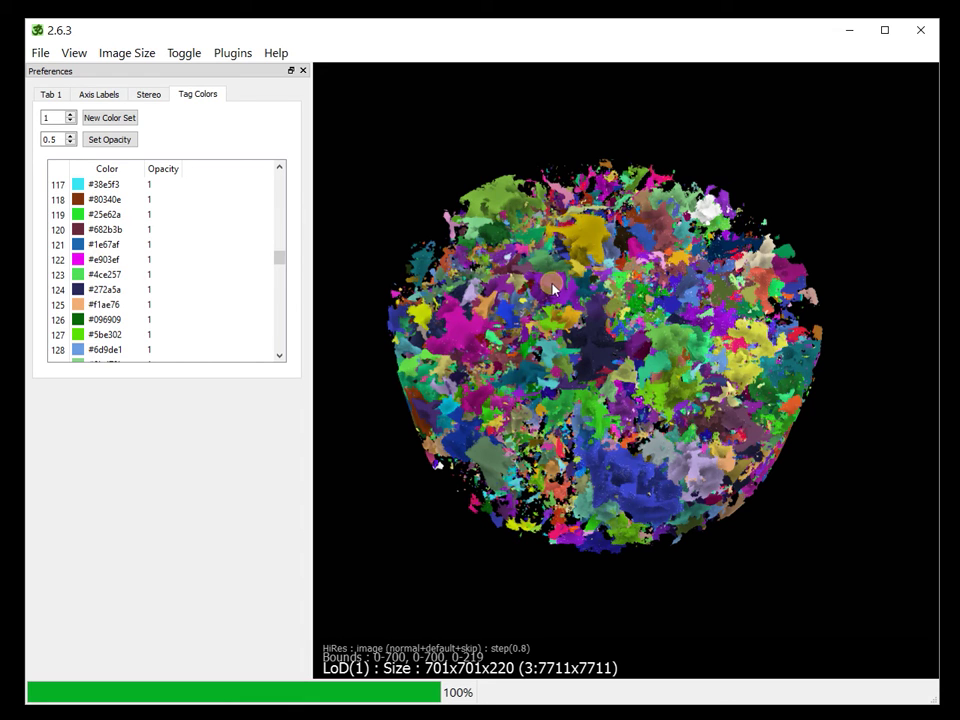
{"action": "left_click_drag", "start_coordinate": [277, 256], "coordinate": [280, 330]}
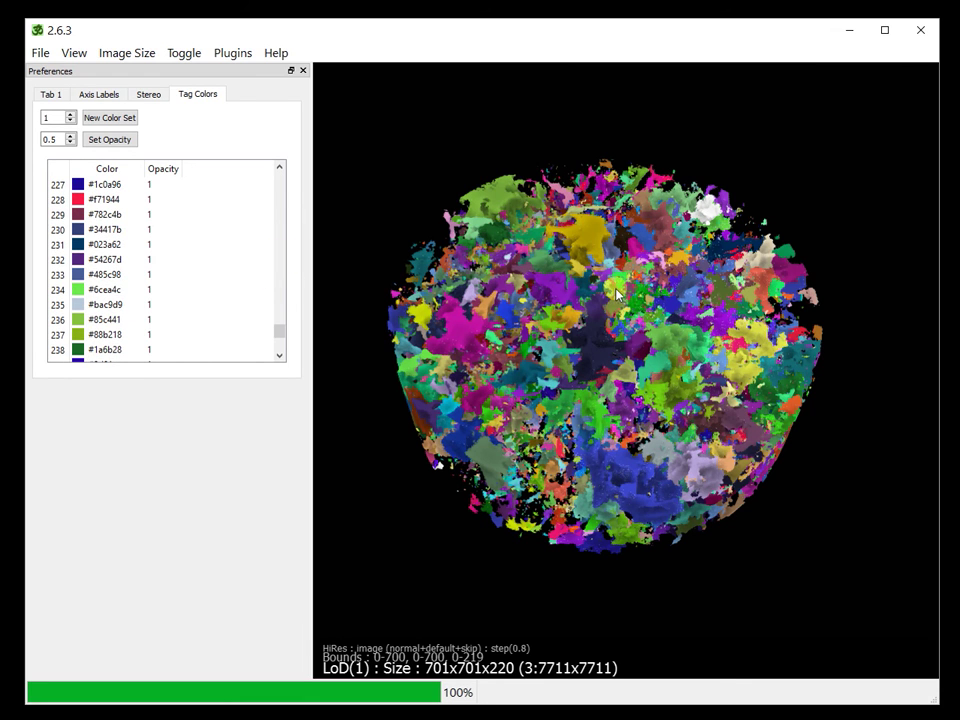
{"action": "left_click_drag", "start_coordinate": [461, 217], "coordinate": [472, 280]}
{"action": "left_click_drag", "start_coordinate": [281, 340], "coordinate": [281, 170]}
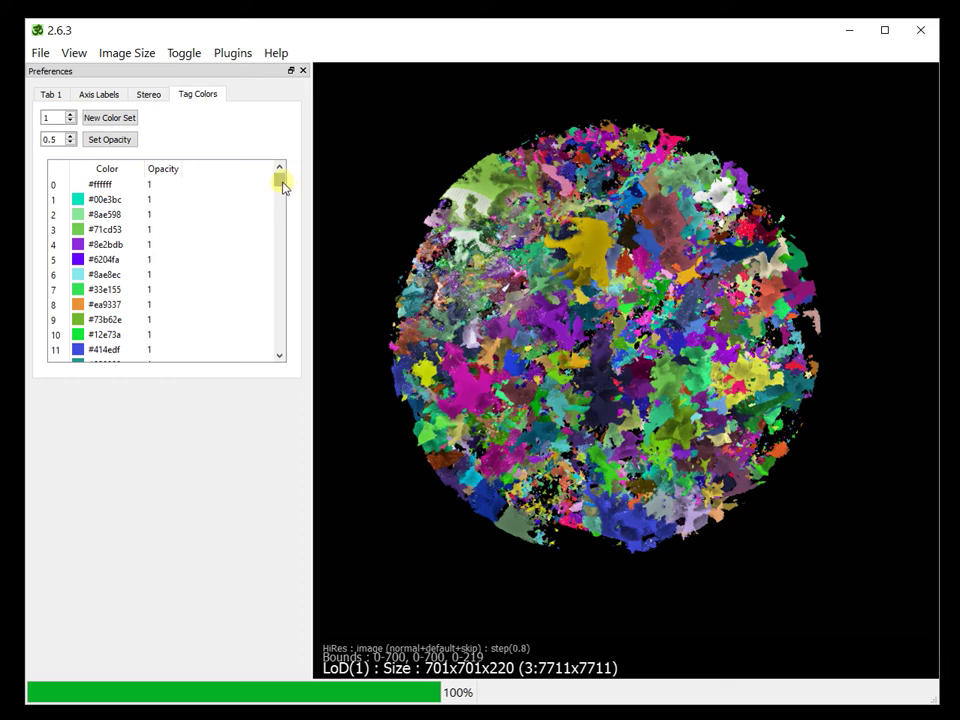
{"action": "mouse_move", "coordinate": [279, 182]}
{"action": "left_mouse_down"}
{"action": "mouse_move", "coordinate": [284, 360]}
{"action": "mouse_move", "coordinate": [281, 164]}
{"action": "left_mouse_up"}
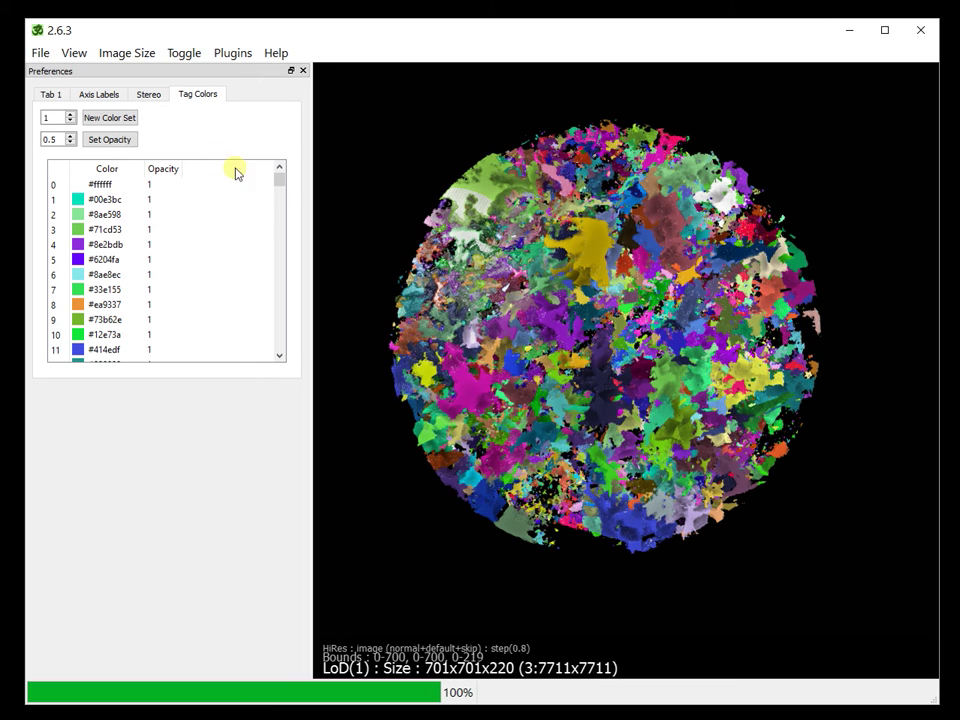
Step: Generate tag color set 1 from the rainbow gradient with a custom number of colors and refresh the rendered volume
{"action": "left_click", "coordinate": [109, 117]}
{"action": "left_click", "coordinate": [472, 358]}
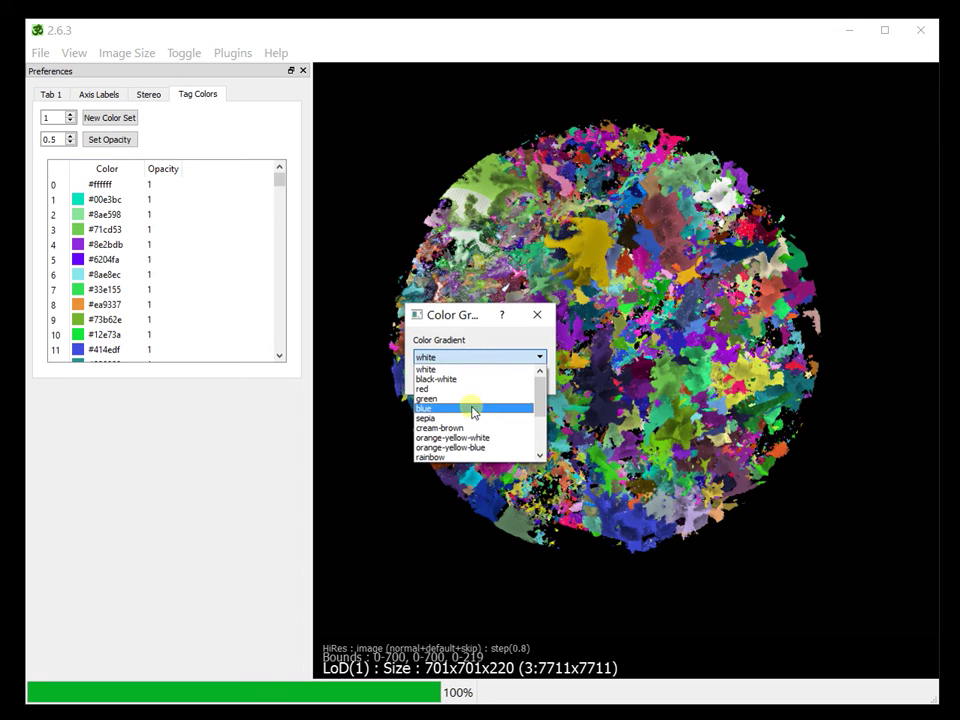
{"action": "left_click_drag", "start_coordinate": [540, 395], "coordinate": [543, 430]}
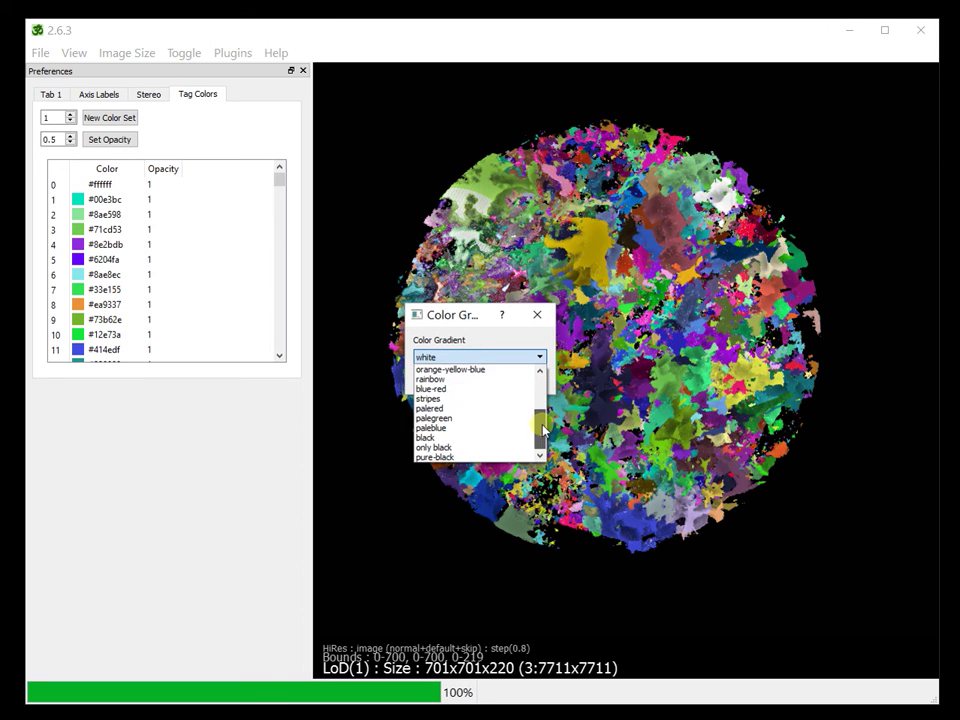
{"action": "left_click", "coordinate": [487, 379]}
{"action": "left_click", "coordinate": [458, 380]}
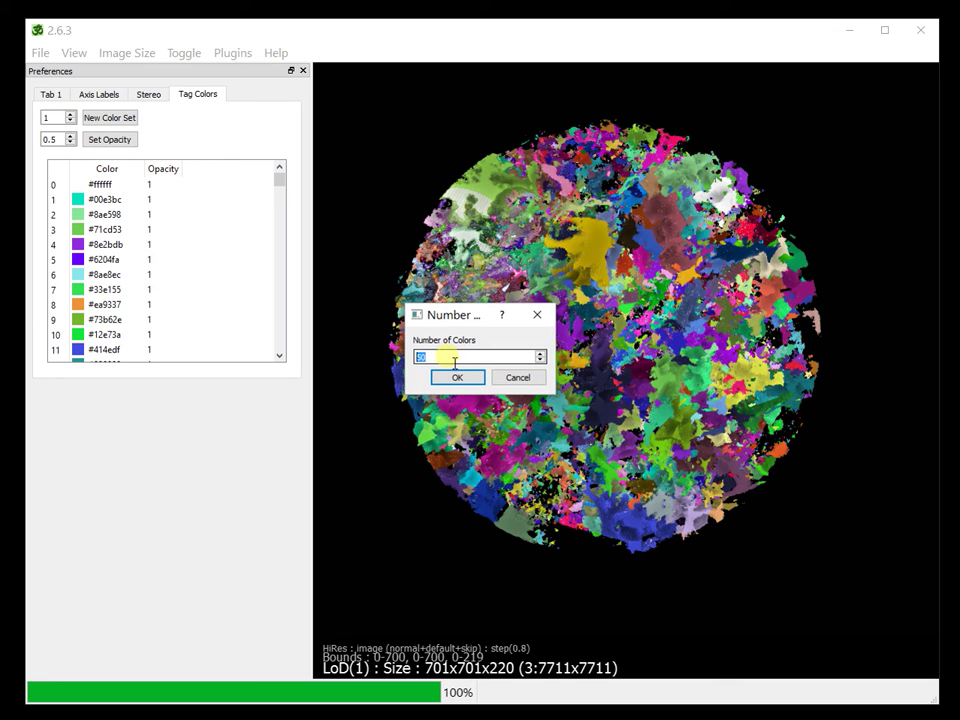
{"action": "type", "text": "25"}
{"action": "left_click", "coordinate": [457, 377]}
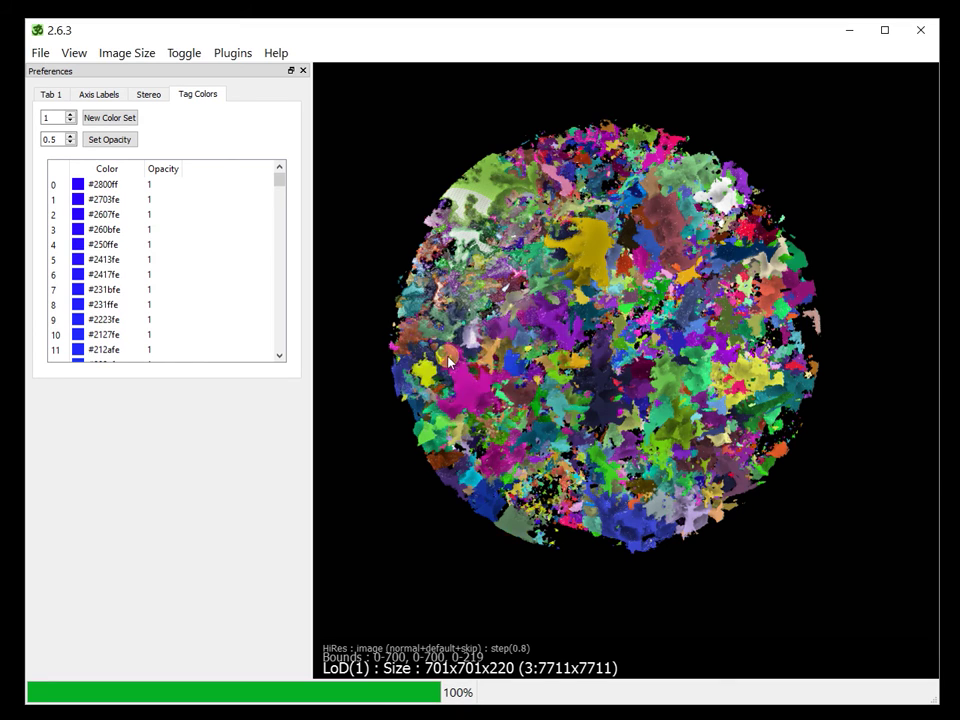
{"action": "left_click_drag", "start_coordinate": [590, 292], "coordinate": [654, 240]}
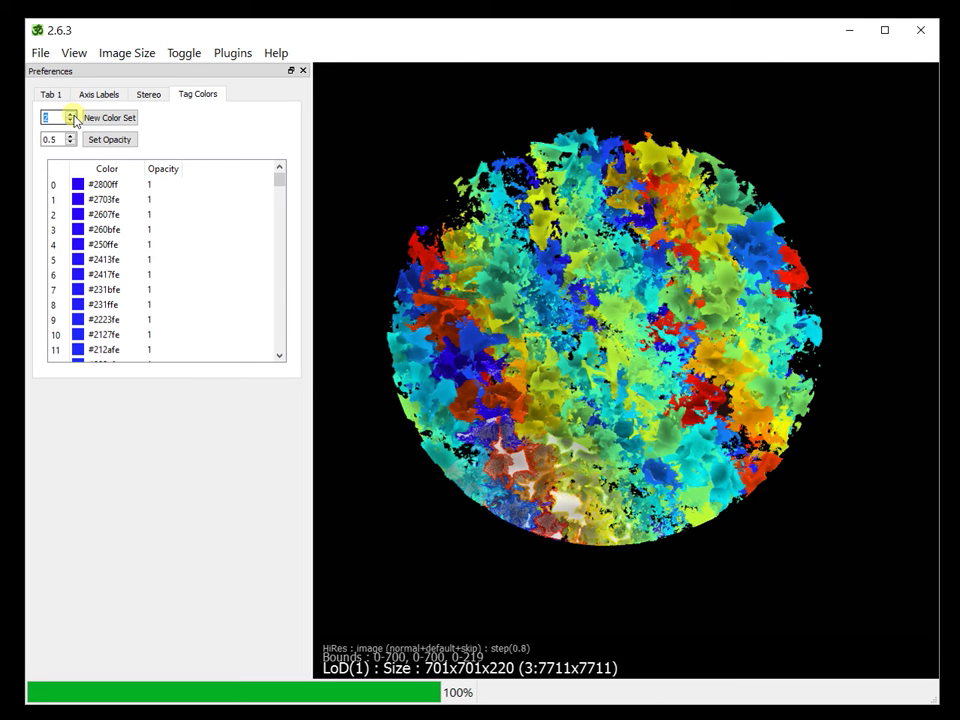
Step: Apply tag color sets 2, 3 and 4 to the volume in turn, ending with set 4
{"action": "left_click", "coordinate": [113, 119]}
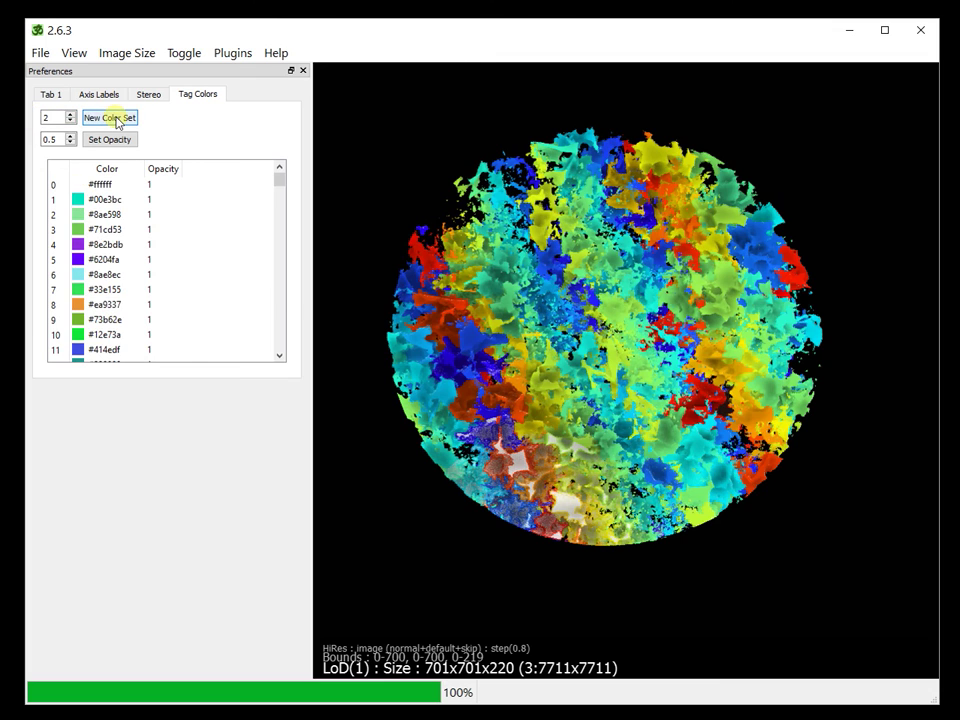
{"action": "left_click", "coordinate": [72, 119]}
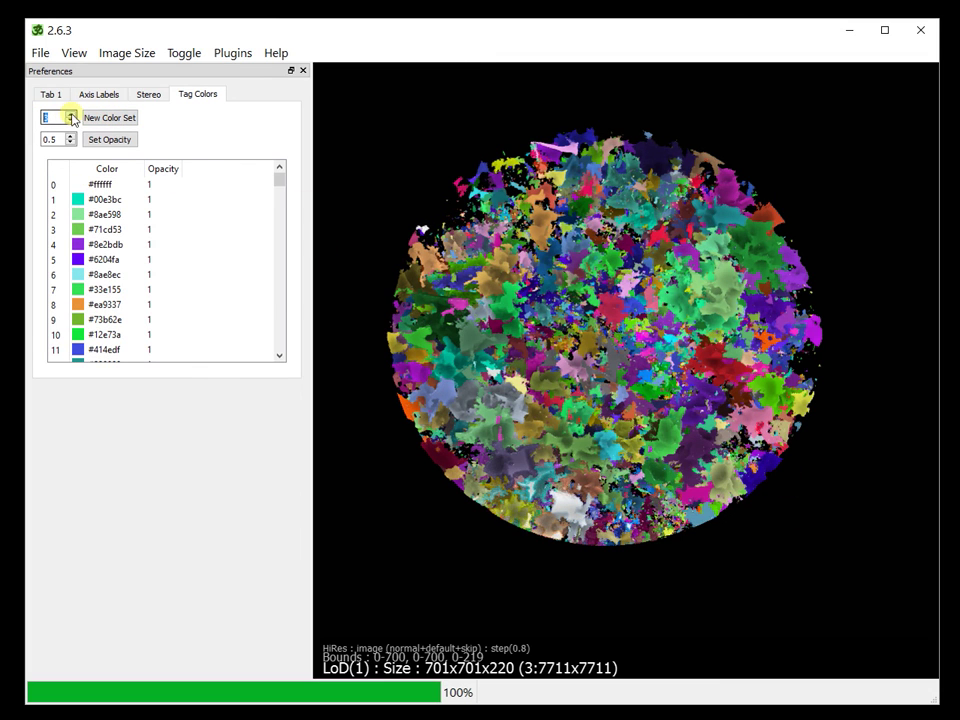
{"action": "left_click", "coordinate": [98, 118]}
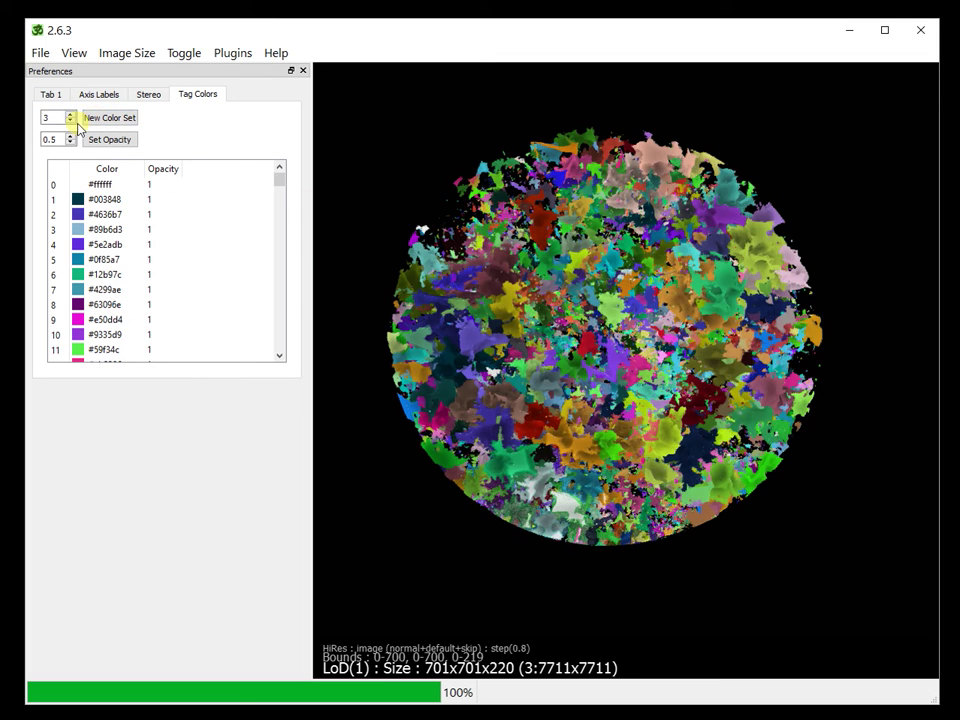
{"action": "left_click", "coordinate": [71, 116]}
{"action": "left_click", "coordinate": [95, 119]}
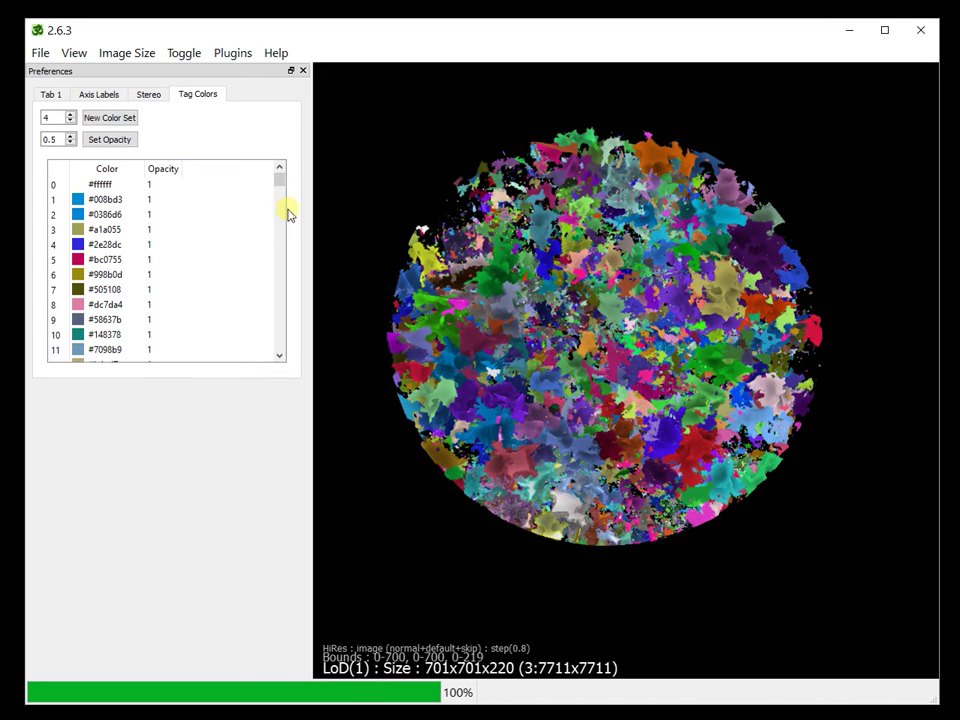
Step: Apply tag color sets 5 and 6 to the rendered volume in turn
{"action": "mouse_move", "coordinate": [281, 187]}
{"action": "left_mouse_down"}
{"action": "mouse_move", "coordinate": [281, 364]}
{"action": "mouse_move", "coordinate": [279, 180]}
{"action": "left_mouse_up"}
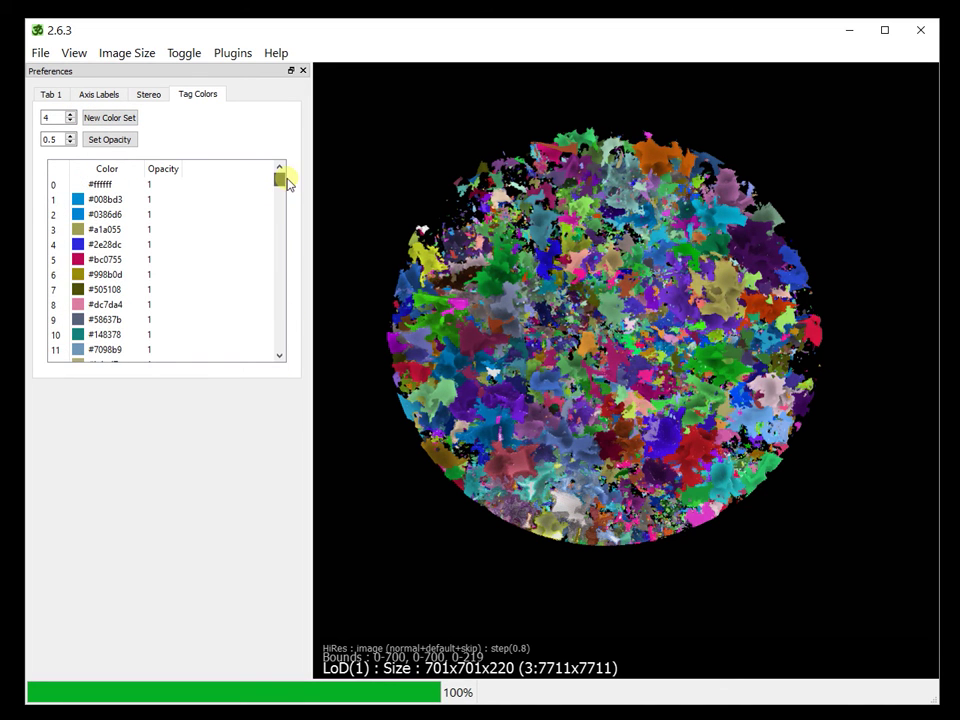
{"action": "left_click", "coordinate": [71, 116]}
{"action": "left_click", "coordinate": [96, 119]}
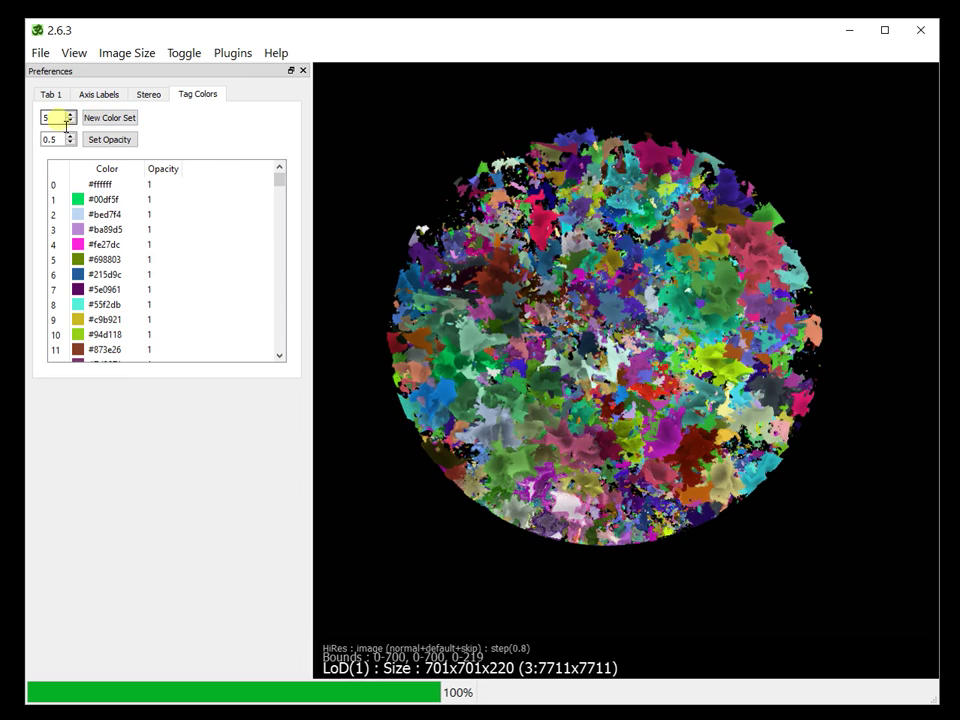
{"action": "double_click", "coordinate": [56, 120]}
{"action": "left_click_drag", "start_coordinate": [47, 120], "coordinate": [82, 120]}
{"action": "left_click", "coordinate": [70, 114]}
{"action": "left_click", "coordinate": [103, 118]}
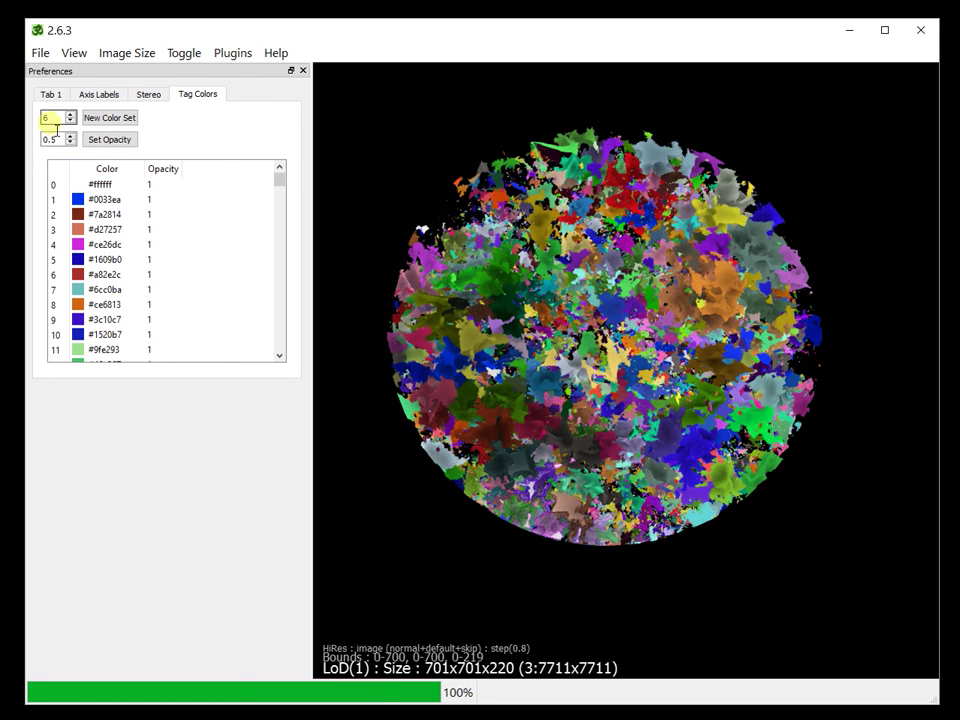
Step: Generate tag color set 1 from the orange-yellow-blue gradient with the default number of colors and rotate the recolored volume
{"action": "type", "text": "1"}
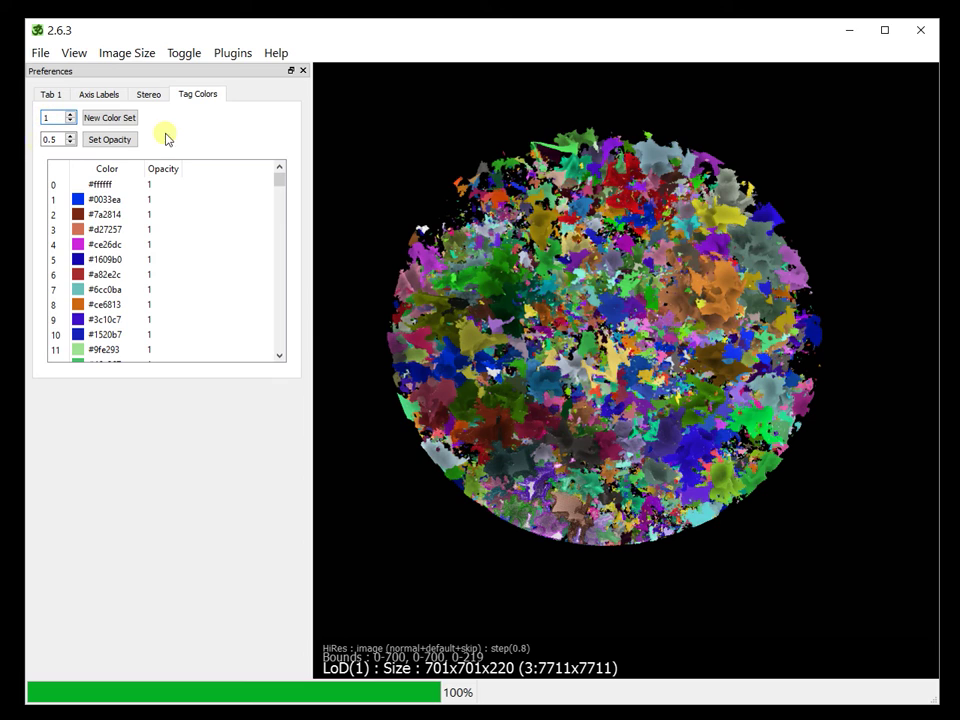
{"action": "left_click", "coordinate": [110, 118]}
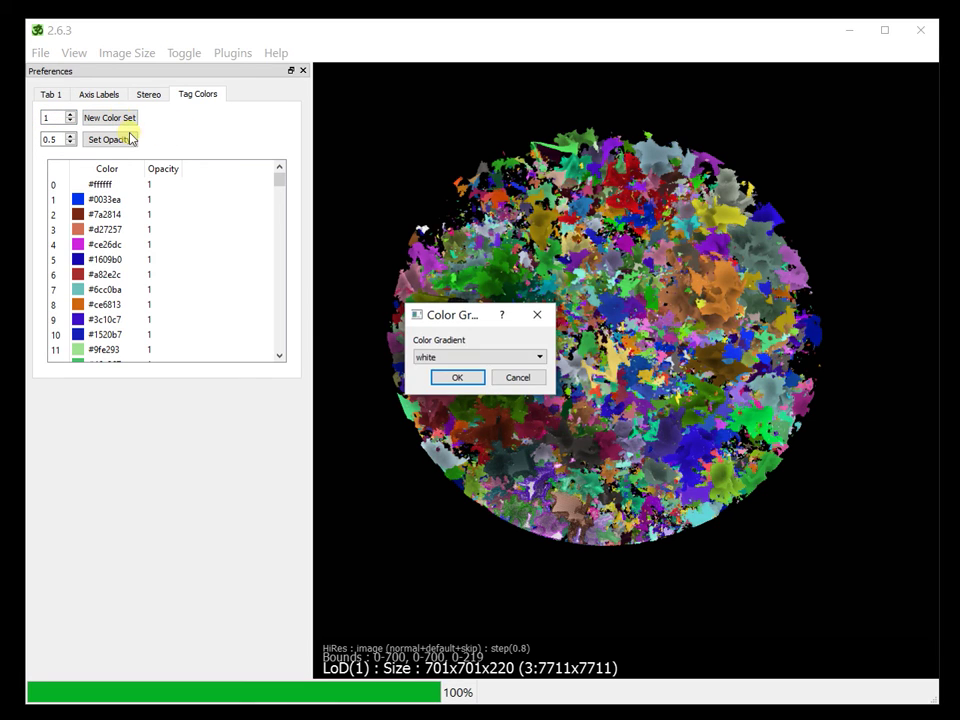
{"action": "left_click", "coordinate": [470, 362]}
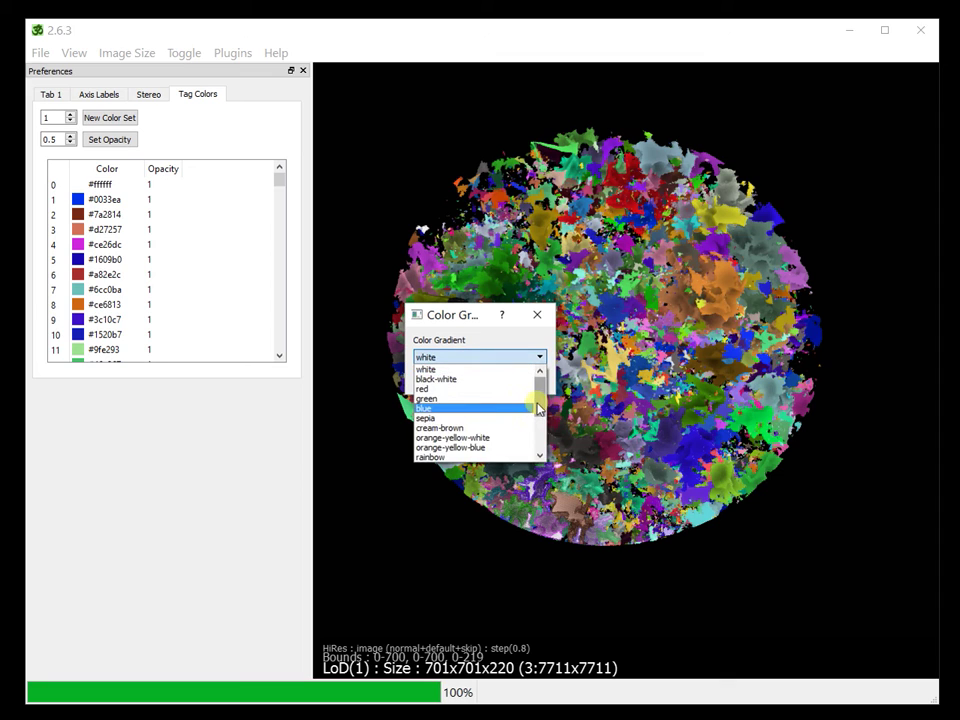
{"action": "scroll", "coordinate": [530, 410], "scroll_direction": "down", "scroll_amount": 3}
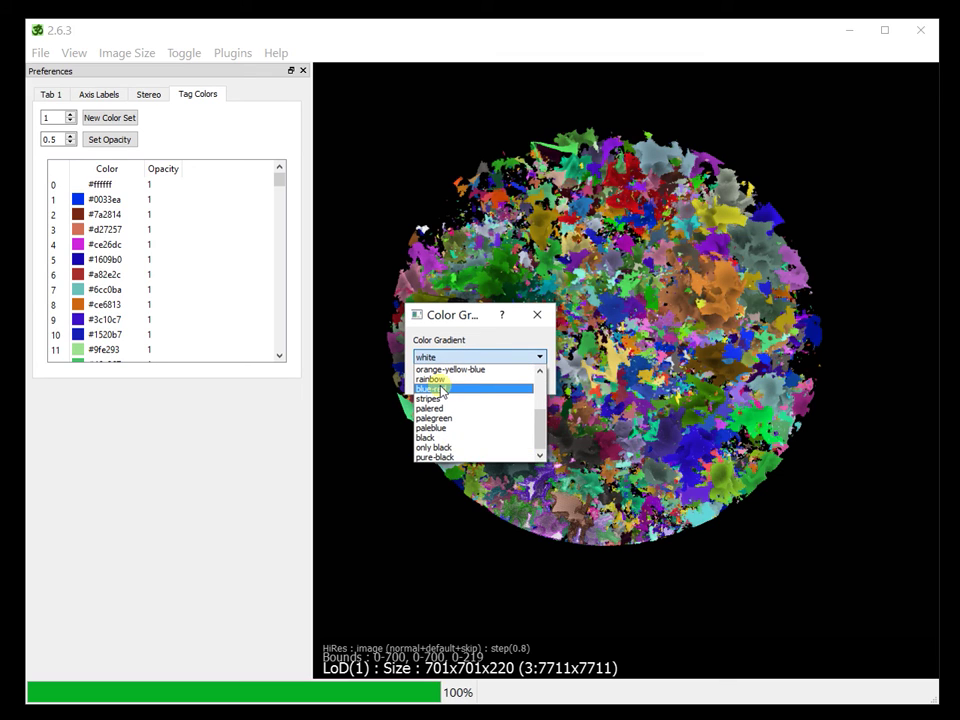
{"action": "scroll", "coordinate": [456, 372], "scroll_direction": "up", "scroll_amount": 1}
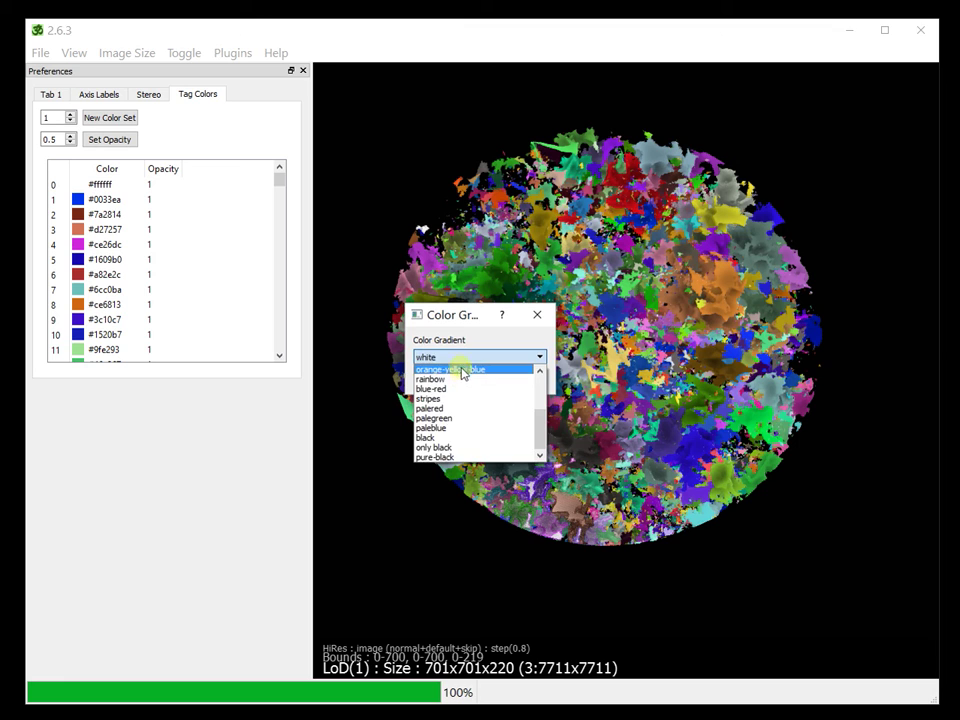
{"action": "left_click", "coordinate": [456, 368]}
{"action": "left_click", "coordinate": [467, 377]}
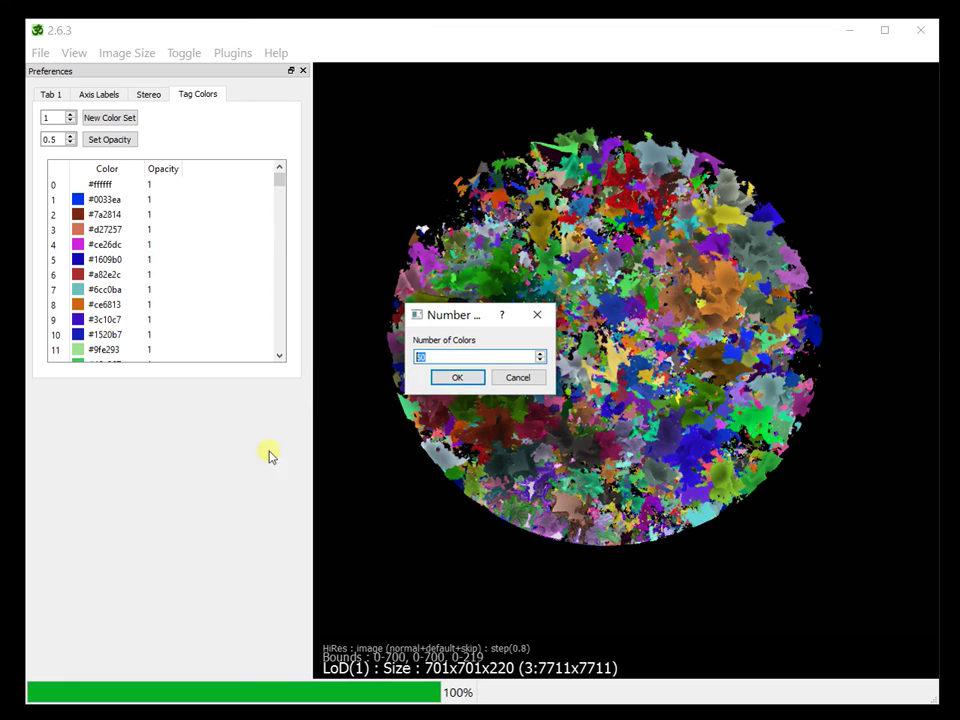
{"action": "left_click", "coordinate": [455, 377]}
{"action": "left_click_drag", "start_coordinate": [604, 232], "coordinate": [591, 476]}
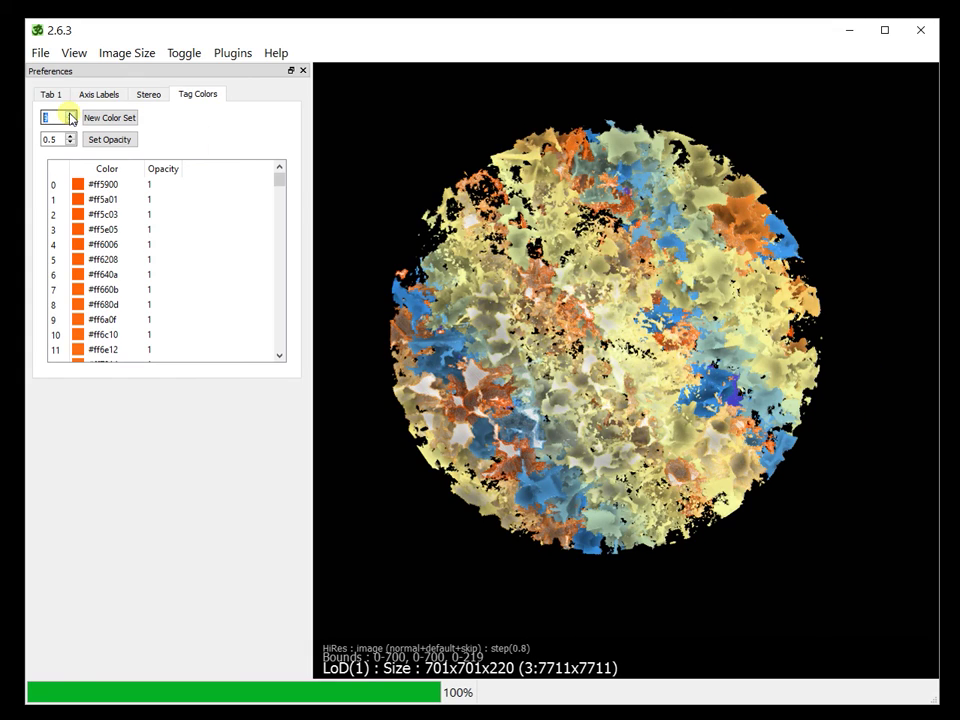
Step: Recolor the pores with tag color set 9, followed by set 10
{"action": "type", "text": "9"}
{"action": "left_click", "coordinate": [108, 117]}
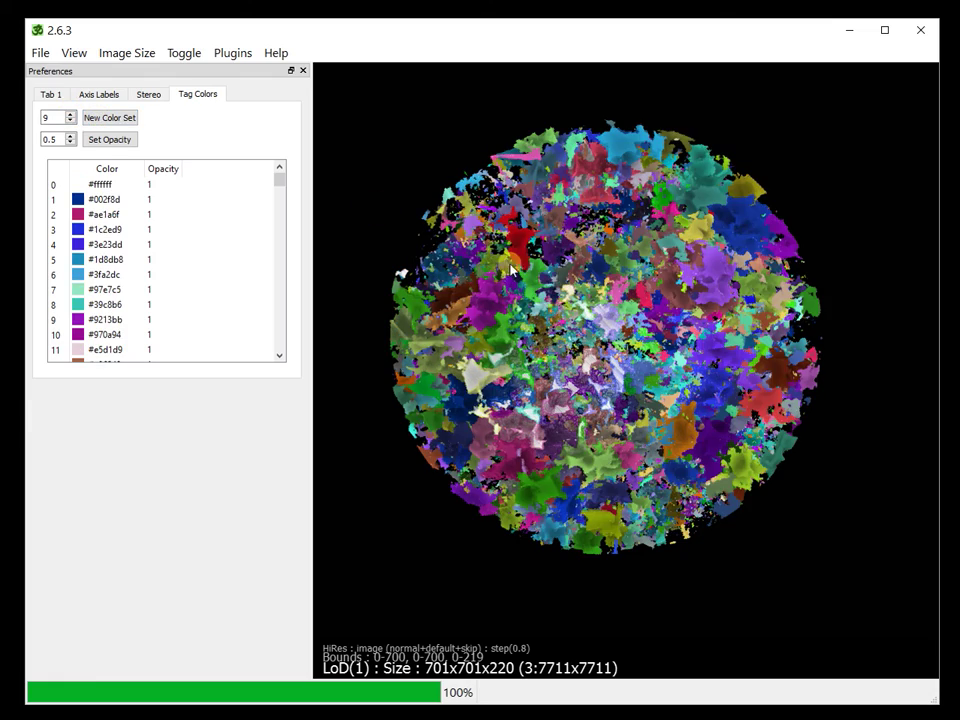
{"action": "left_click", "coordinate": [70, 115]}
{"action": "left_click", "coordinate": [108, 117]}
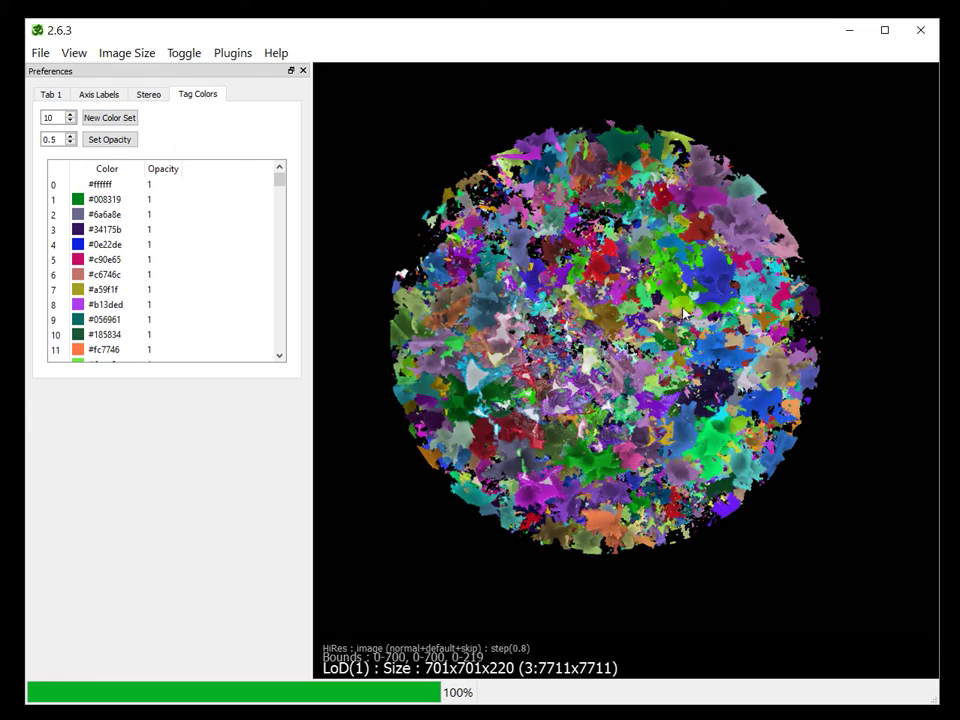
Step: Examine the recolored pores from different angles, both close up and as a whole volume
{"action": "scroll", "coordinate": [685, 313], "scroll_direction": "up", "scroll_amount": 3}
{"action": "scroll", "coordinate": [603, 396], "scroll_direction": "down", "scroll_amount": 5}
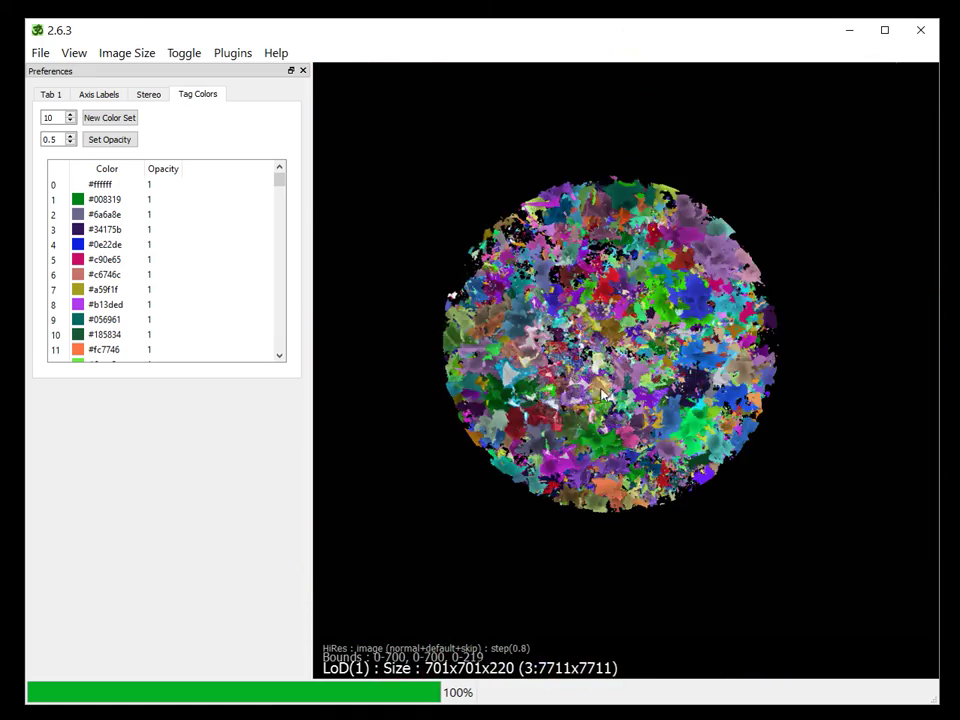
{"action": "left_click_drag", "start_coordinate": [603, 396], "coordinate": [613, 150]}
{"action": "left_click_drag", "start_coordinate": [806, 274], "coordinate": [718, 370]}
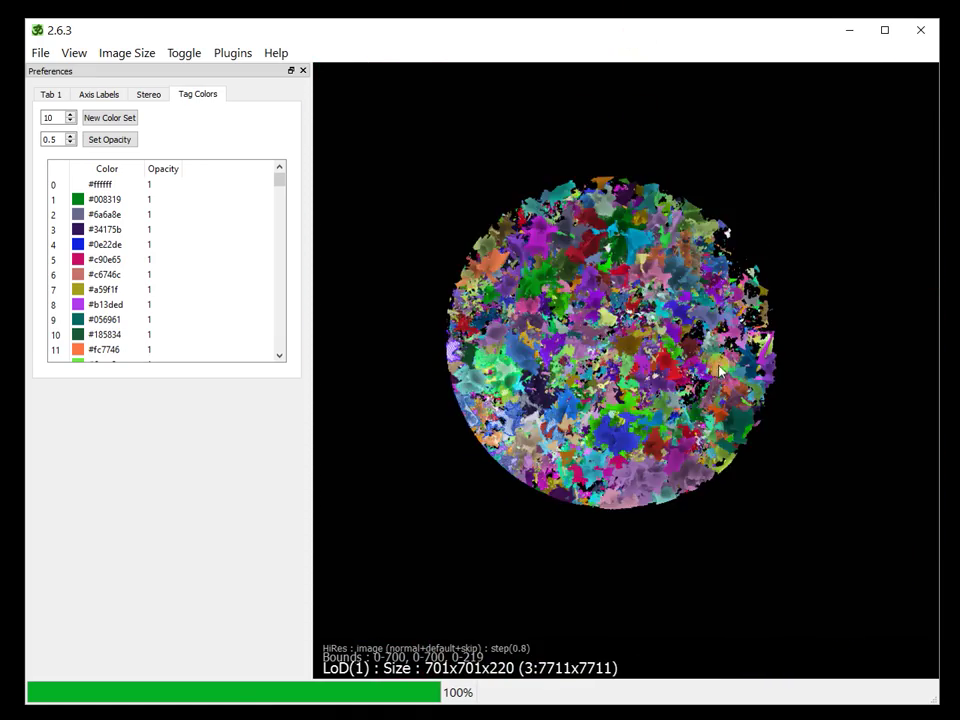
{"action": "scroll", "coordinate": [699, 171], "scroll_direction": "up", "scroll_amount": 5}
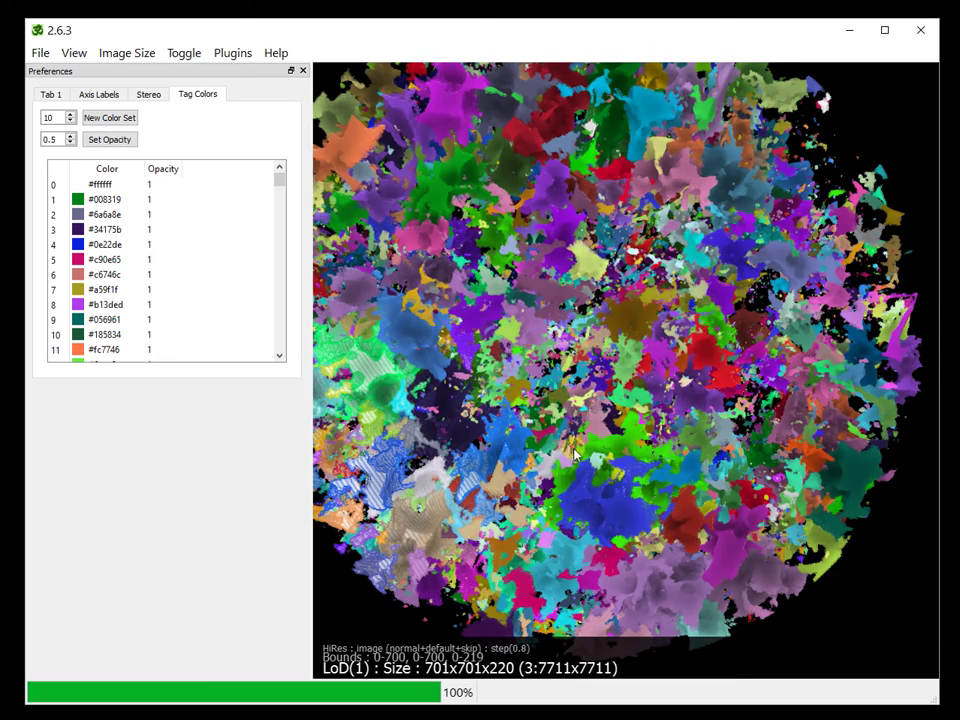
{"action": "scroll", "coordinate": [575, 455], "scroll_direction": "down", "scroll_amount": 5}
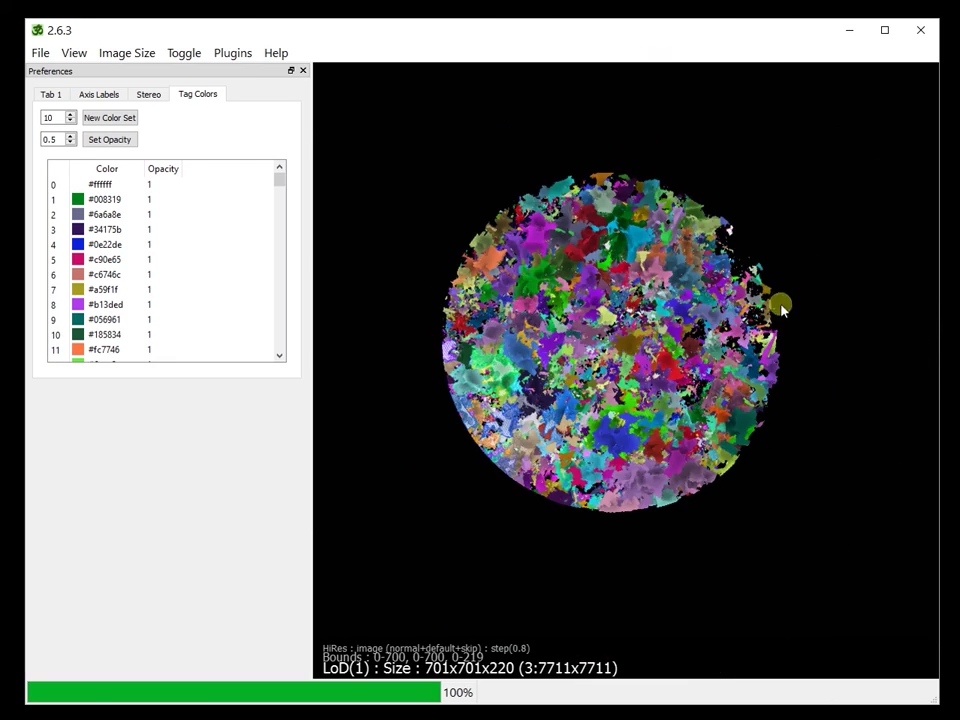
{"action": "left_click_drag", "start_coordinate": [781, 310], "coordinate": [720, 368]}
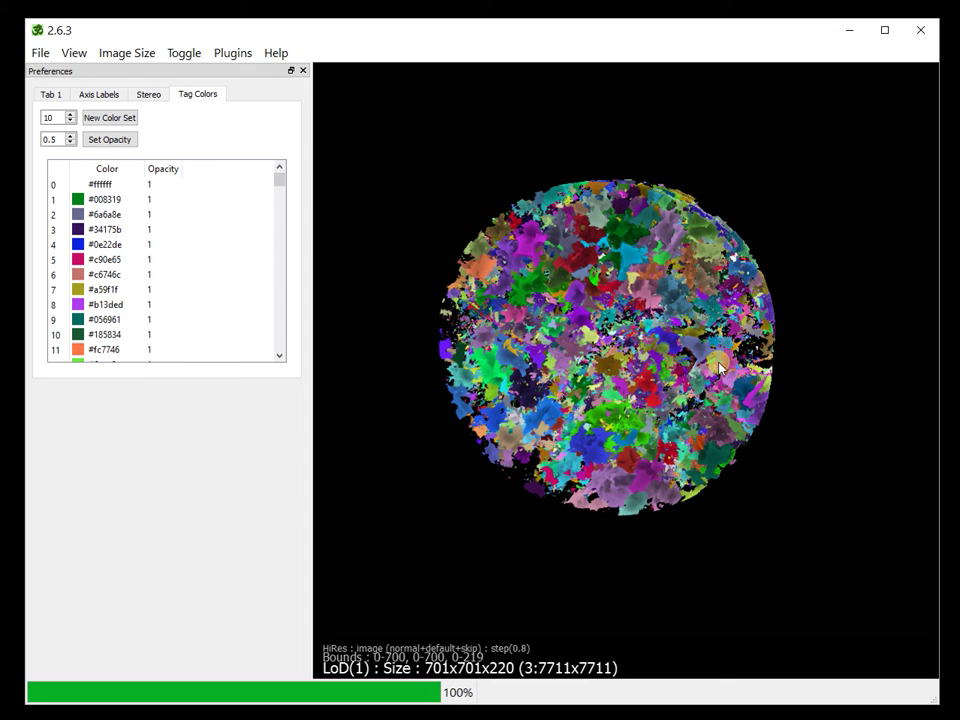
{"action": "left_click", "coordinate": [652, 228]}
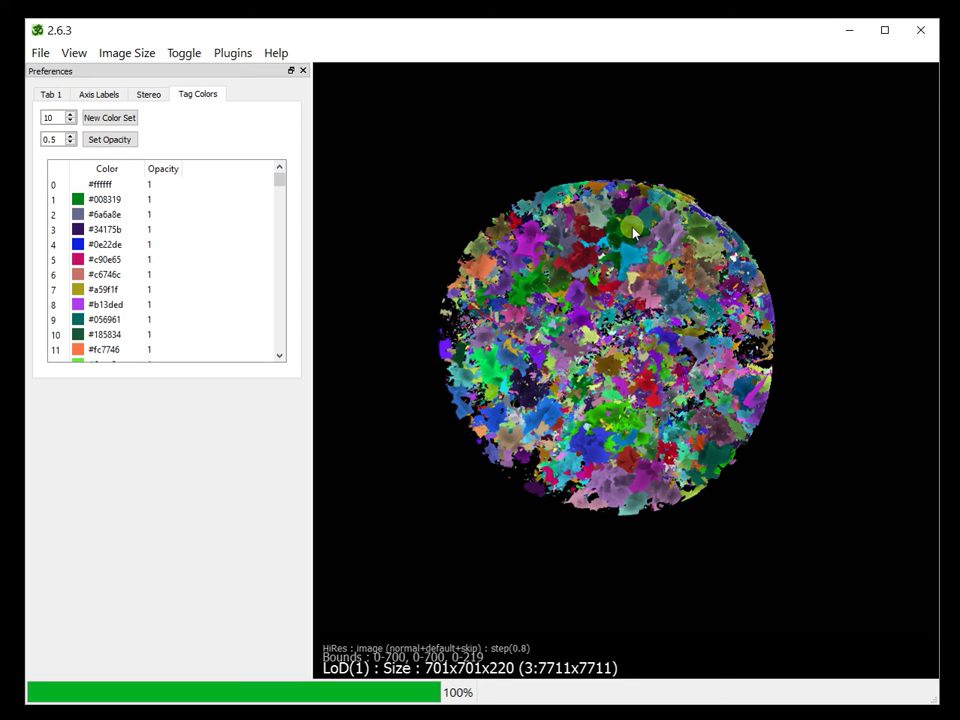